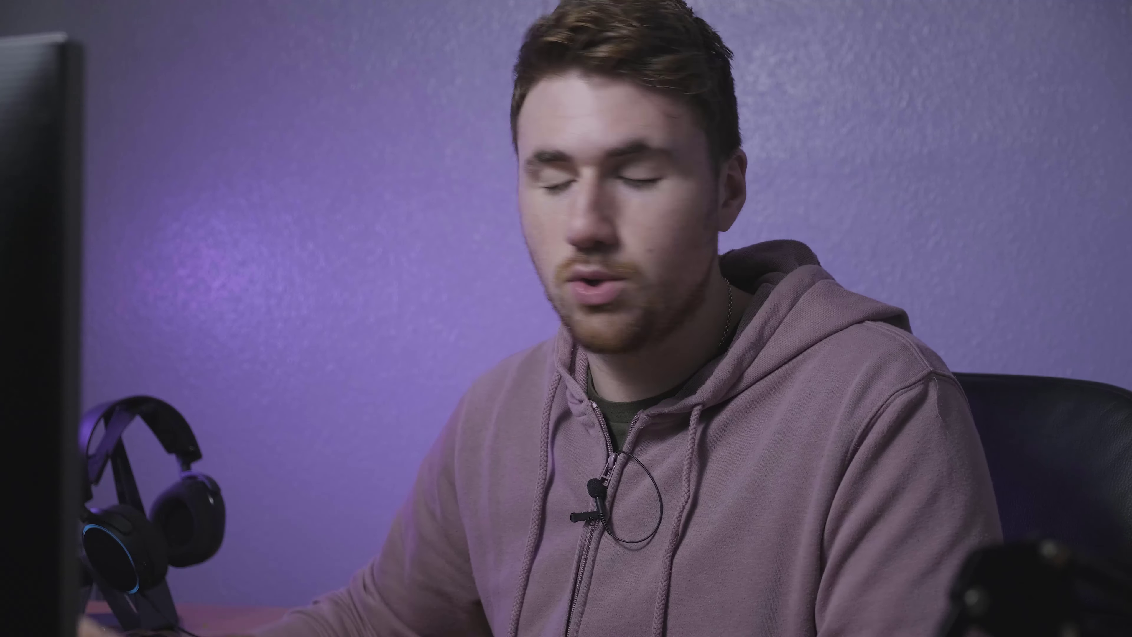
Create Sequence 01 from the Custom Square Format 1080x1080 sequence preset
{"action": "right_click", "coordinate": [84, 444]}
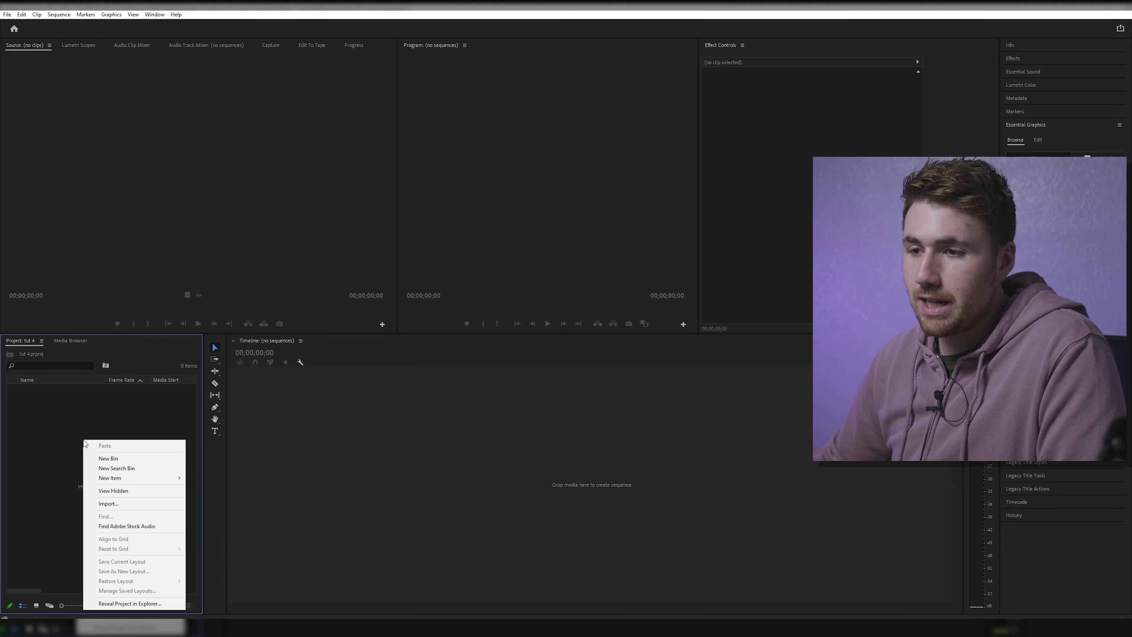
{"action": "mouse_move", "coordinate": [109, 477]}
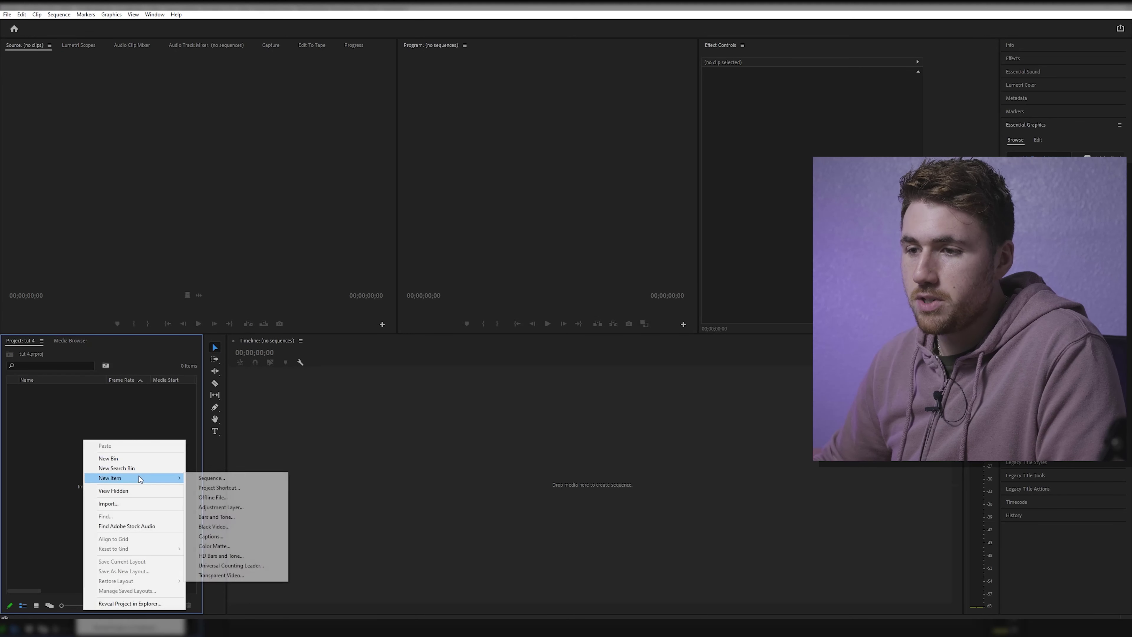
{"action": "left_click", "coordinate": [214, 477]}
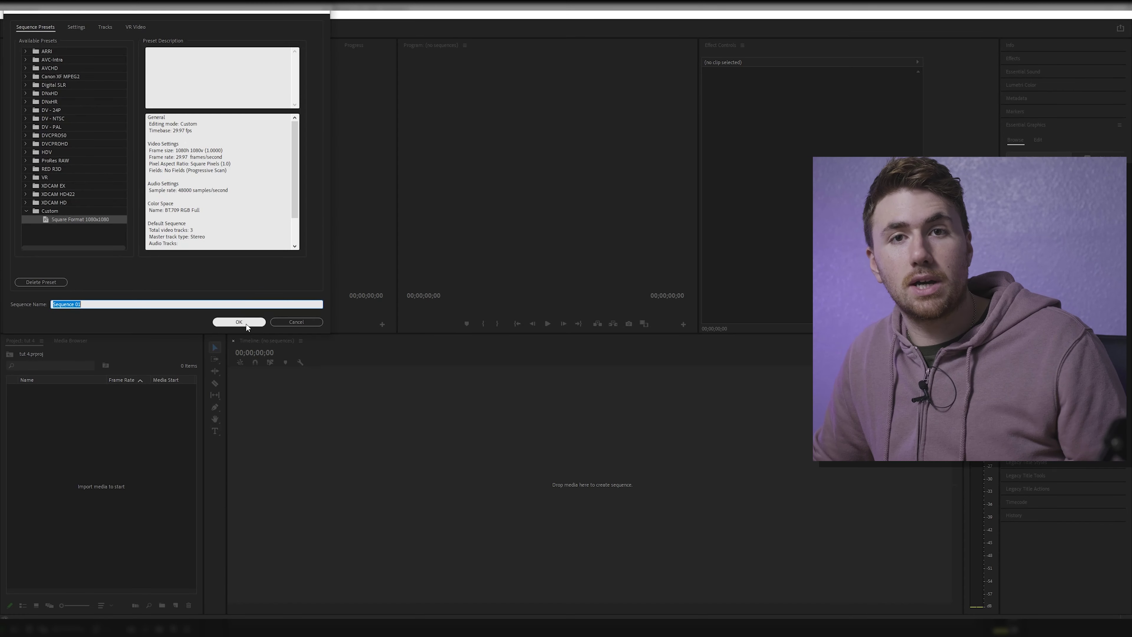
{"action": "left_click", "coordinate": [239, 322]}
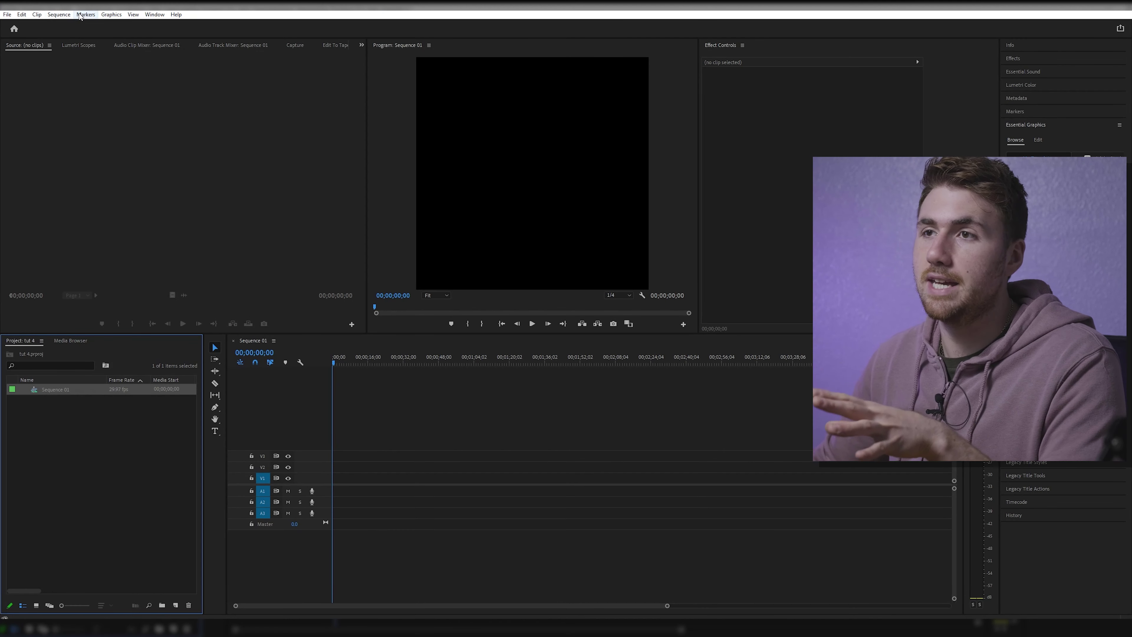
In Sequence Settings, enter 1920 as Sequence 01's horizontal frame size
{"action": "left_click", "coordinate": [60, 14]}
{"action": "left_click", "coordinate": [67, 25]}
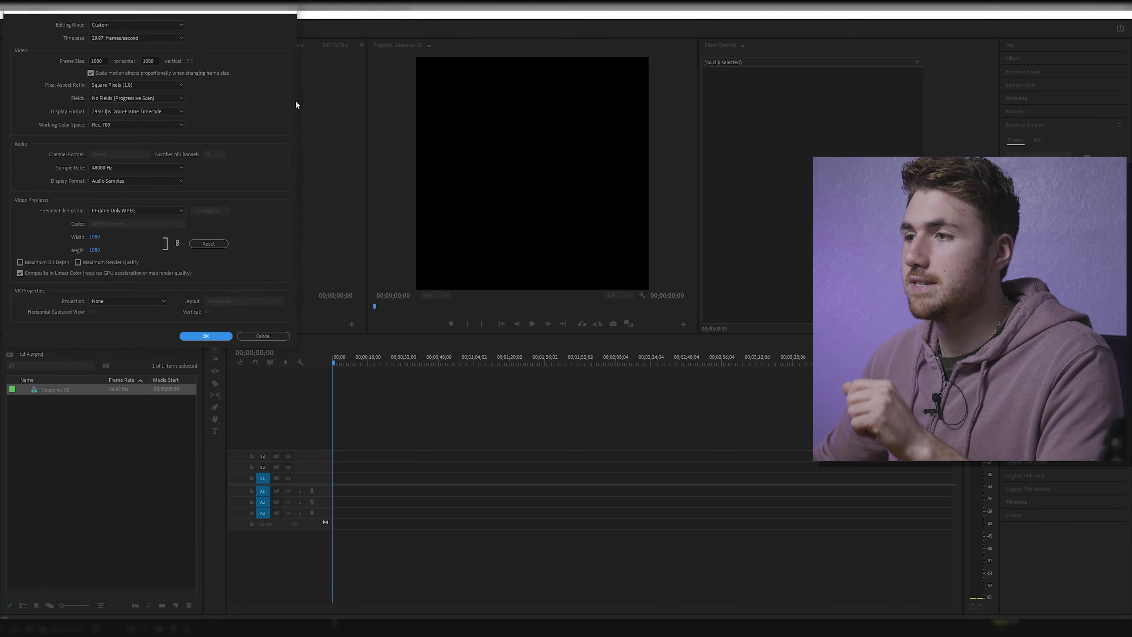
{"action": "left_click", "coordinate": [99, 61]}
{"action": "type", "text": "1"}
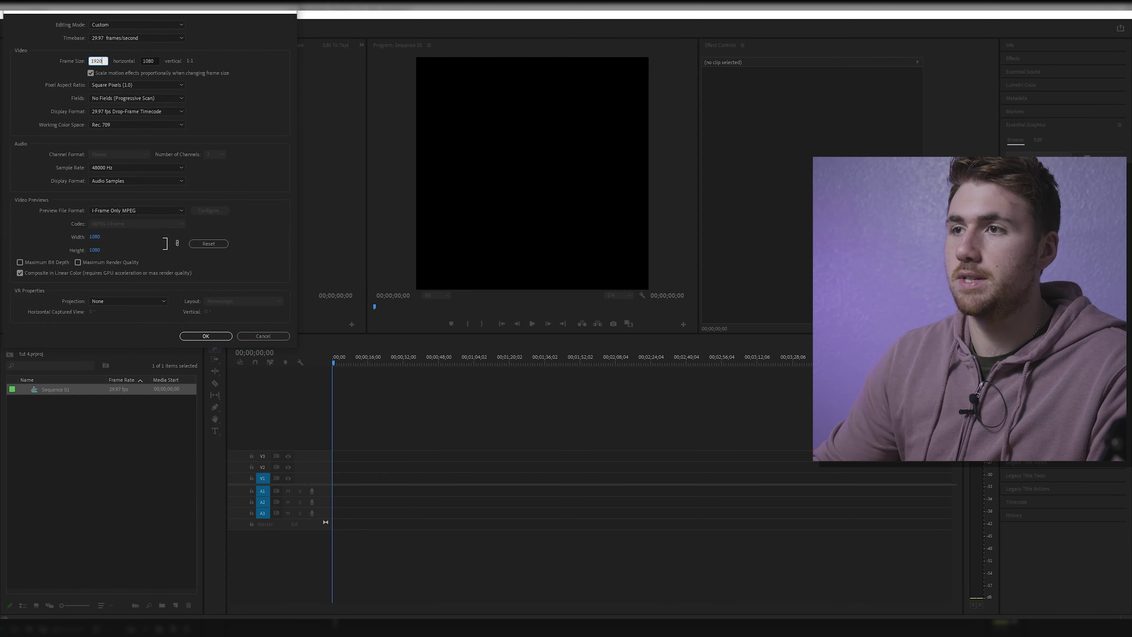
{"action": "type", "text": "920"}
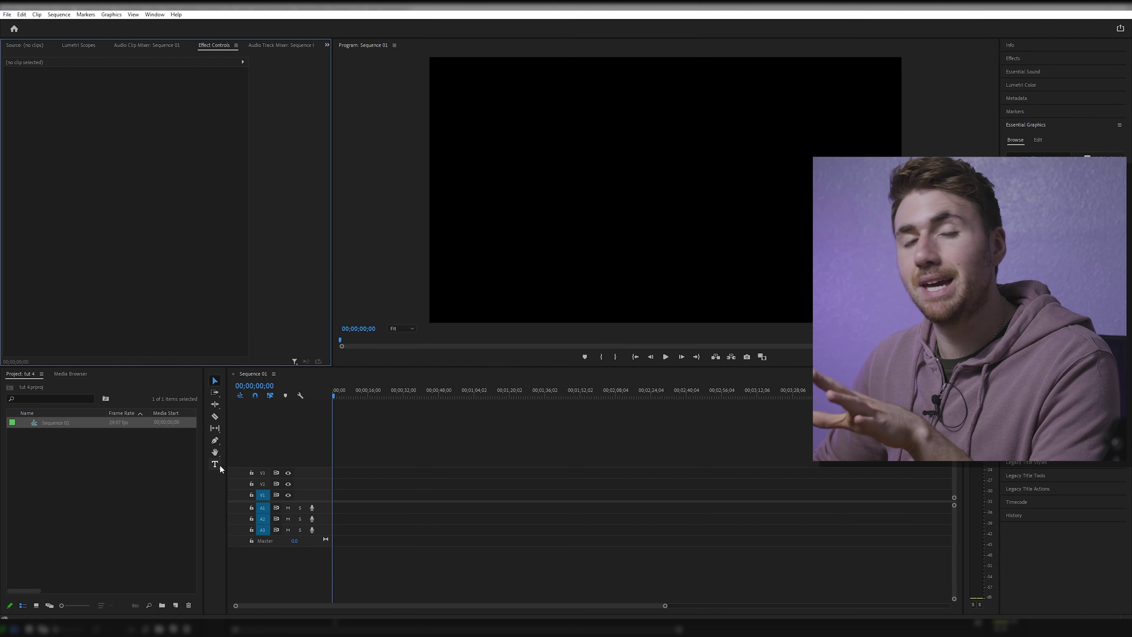
With the Type tool, place a text box in the Program monitor and type SMOOTH
{"action": "left_click", "coordinate": [219, 465]}
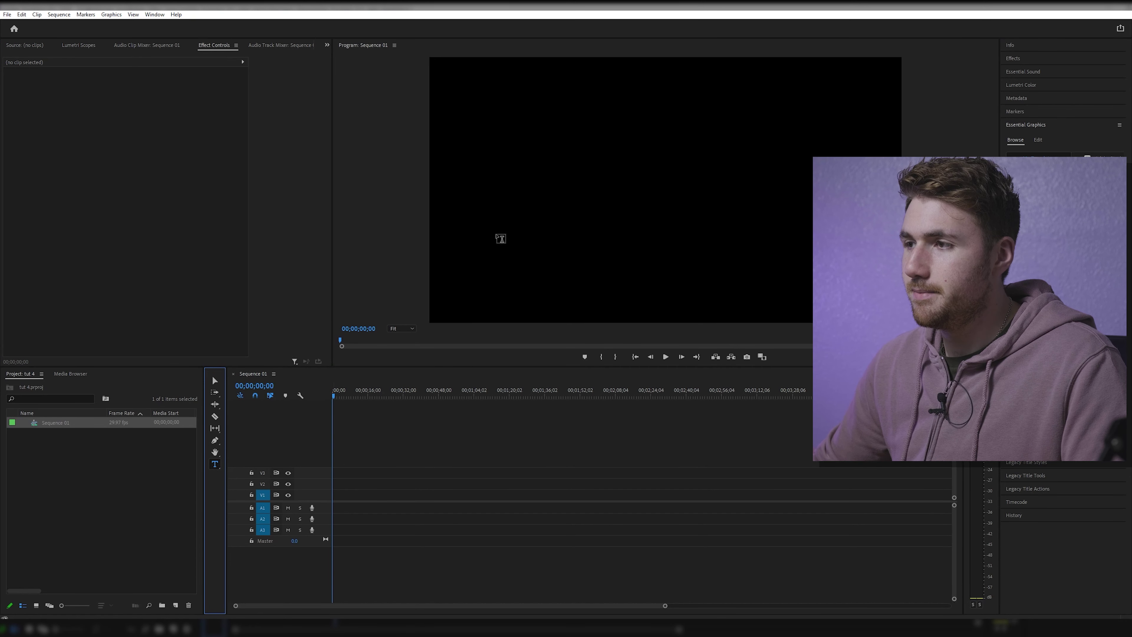
{"action": "left_click", "coordinate": [524, 176]}
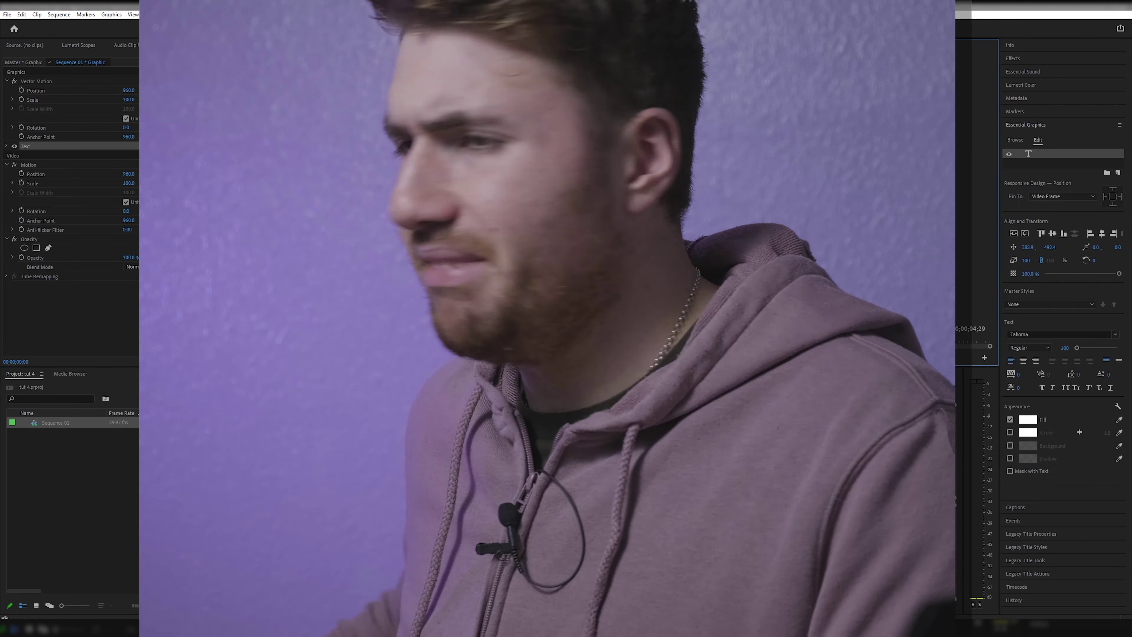
{"action": "type", "text": "SMOOTH"}
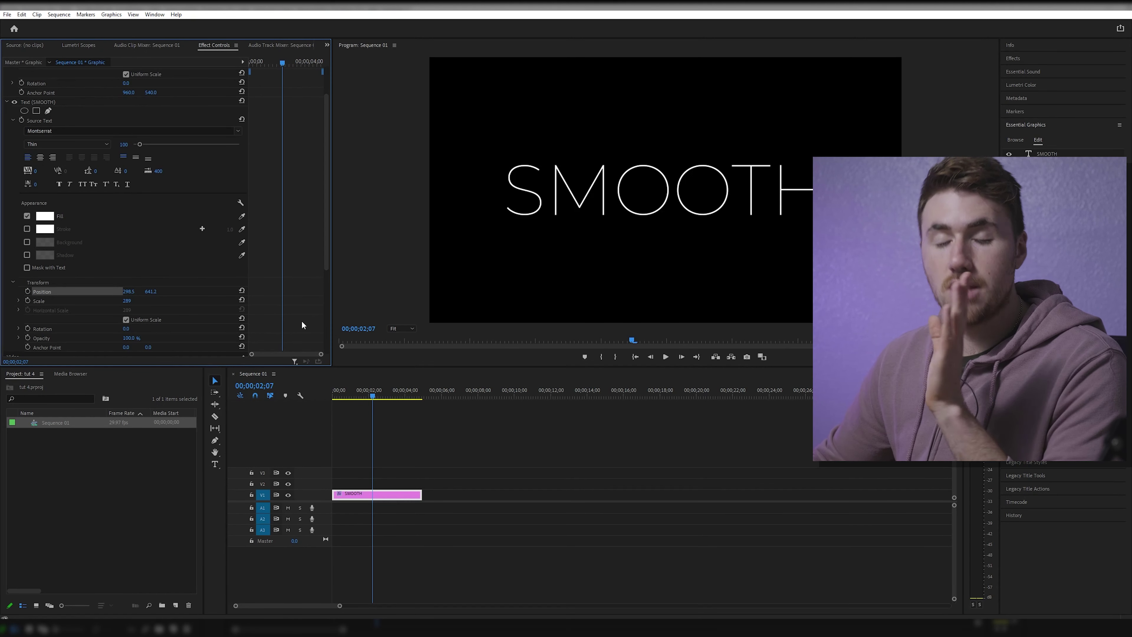
Scrub to 00;00;01;04 and 00;00;02;07 to preview the title, then widen Effect Controls
{"action": "scroll", "coordinate": [286, 327], "scroll_direction": "up", "scroll_amount": 2}
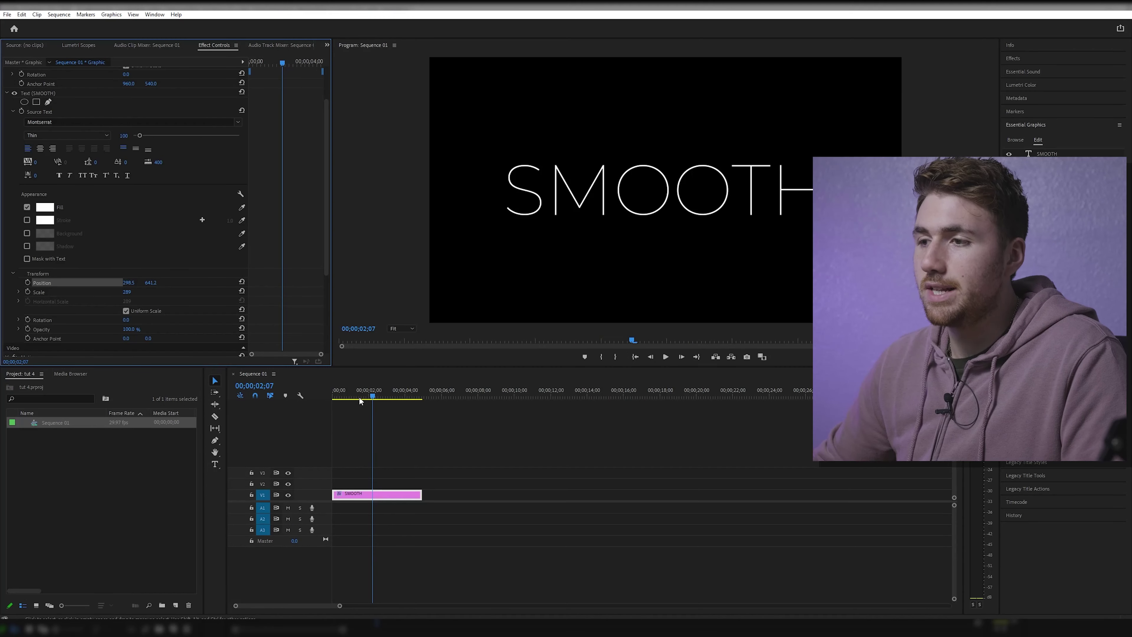
{"action": "left_click_drag", "start_coordinate": [365, 399], "coordinate": [355, 398]}
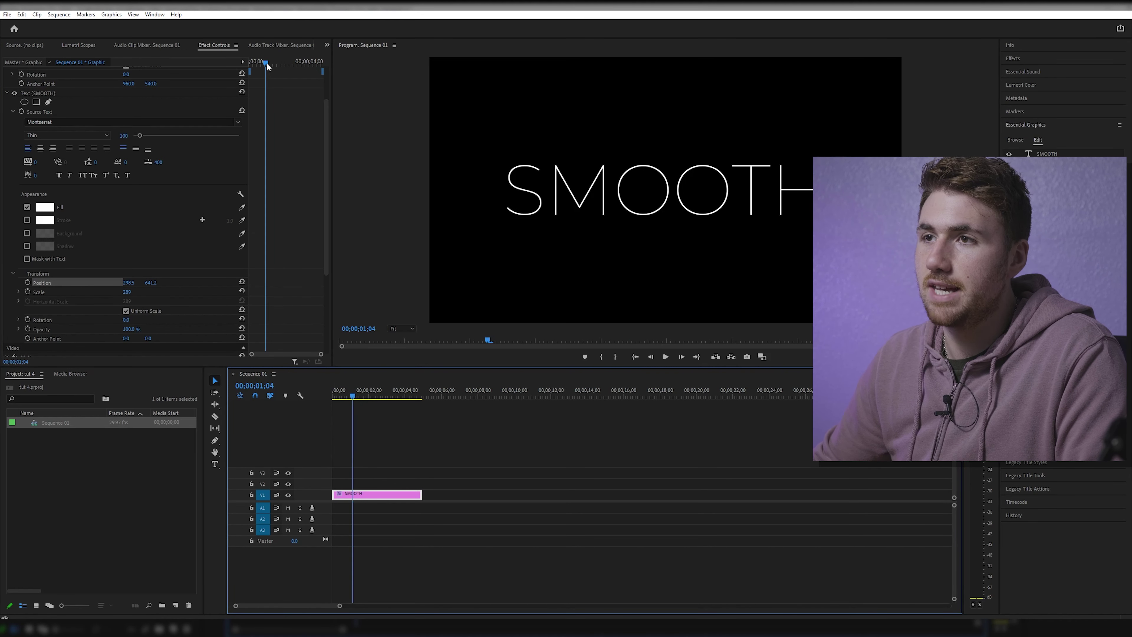
{"action": "mouse_move", "coordinate": [267, 66]}
{"action": "left_mouse_down"}
{"action": "mouse_move", "coordinate": [284, 68]}
{"action": "mouse_move", "coordinate": [270, 75]}
{"action": "left_mouse_up"}
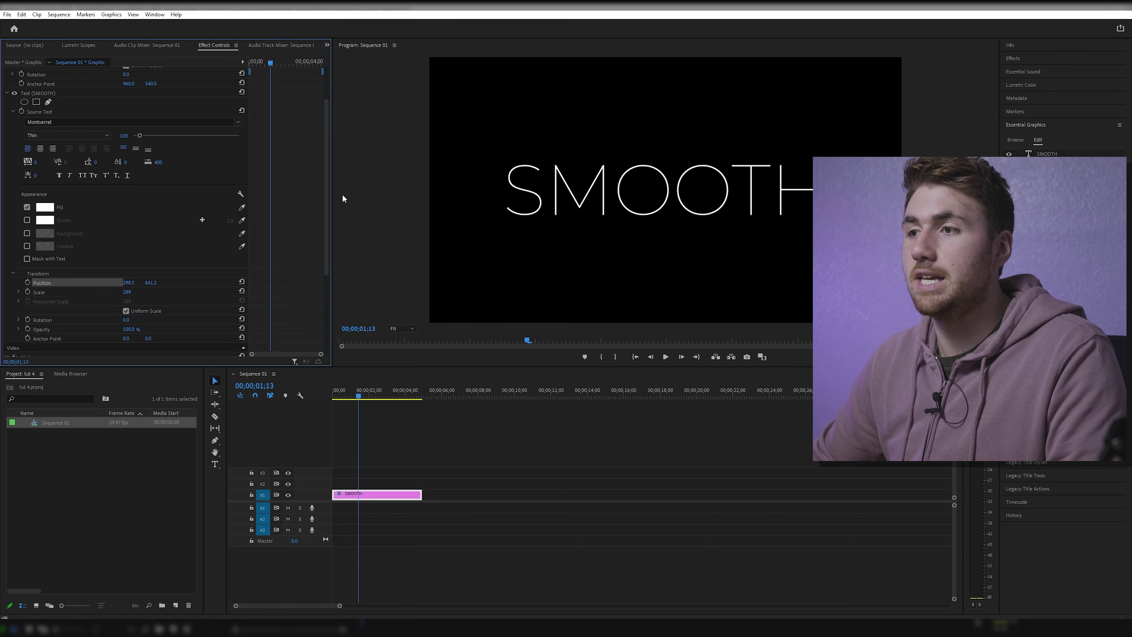
{"action": "left_click_drag", "start_coordinate": [333, 195], "coordinate": [405, 200]}
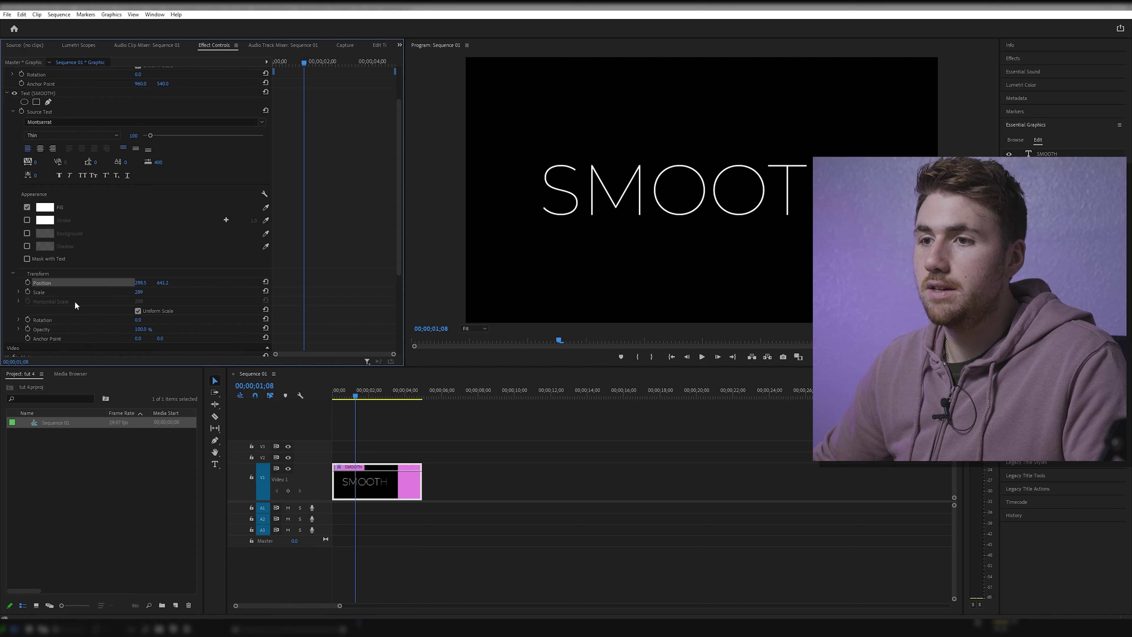
Keyframe Position so SMOOTH starts above the frame at 00;00;00;05, play it, and select both keyframes
{"action": "left_click", "coordinate": [28, 284]}
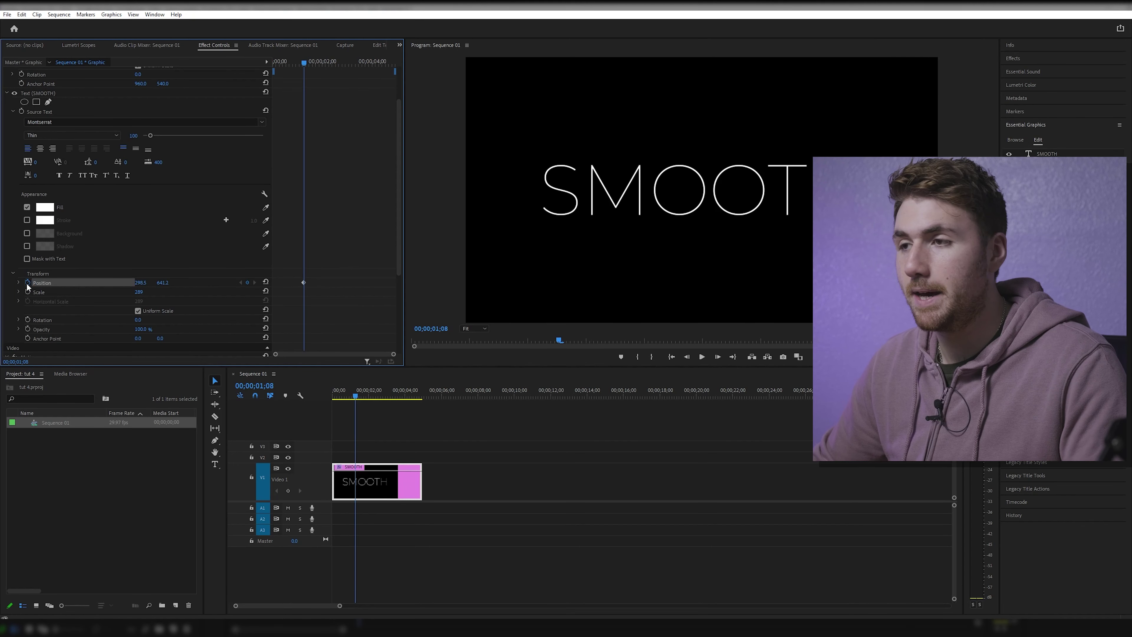
{"action": "left_click_drag", "start_coordinate": [304, 65], "coordinate": [276, 65]}
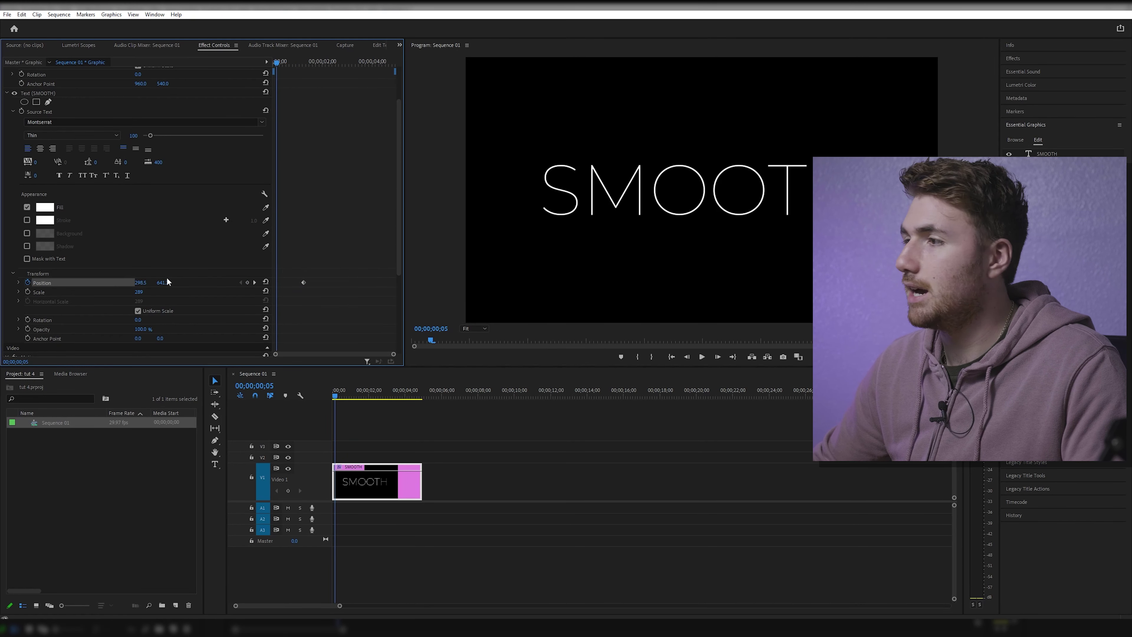
{"action": "left_click_drag", "start_coordinate": [163, 282], "coordinate": [134, 282]}
{"action": "key", "text": "space"}
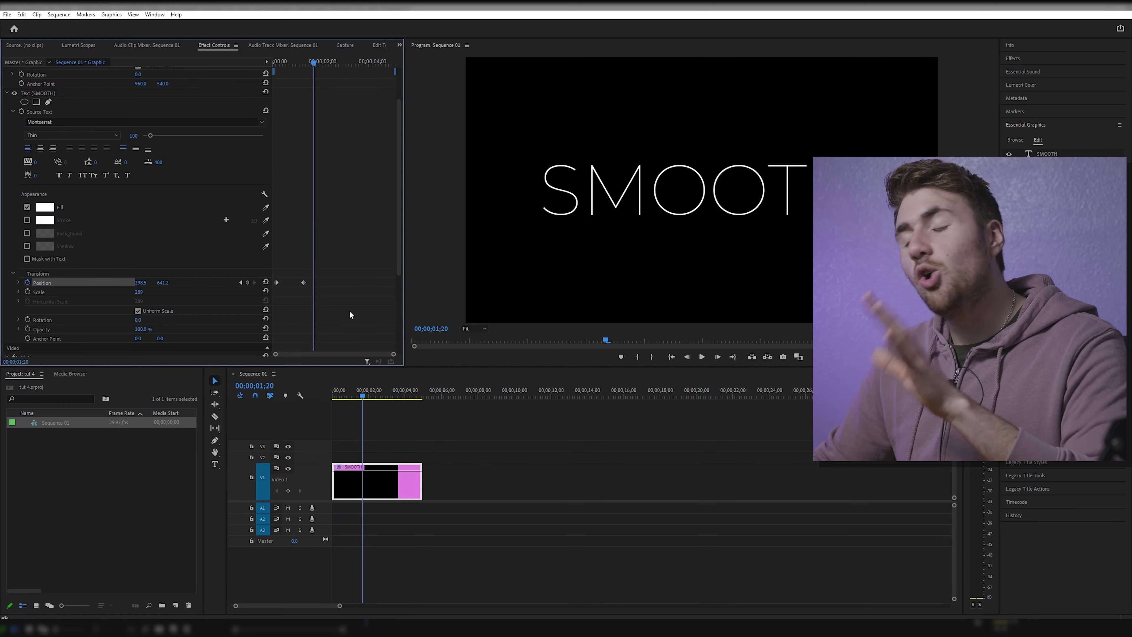
{"action": "left_click_drag", "start_coordinate": [328, 271], "coordinate": [273, 299]}
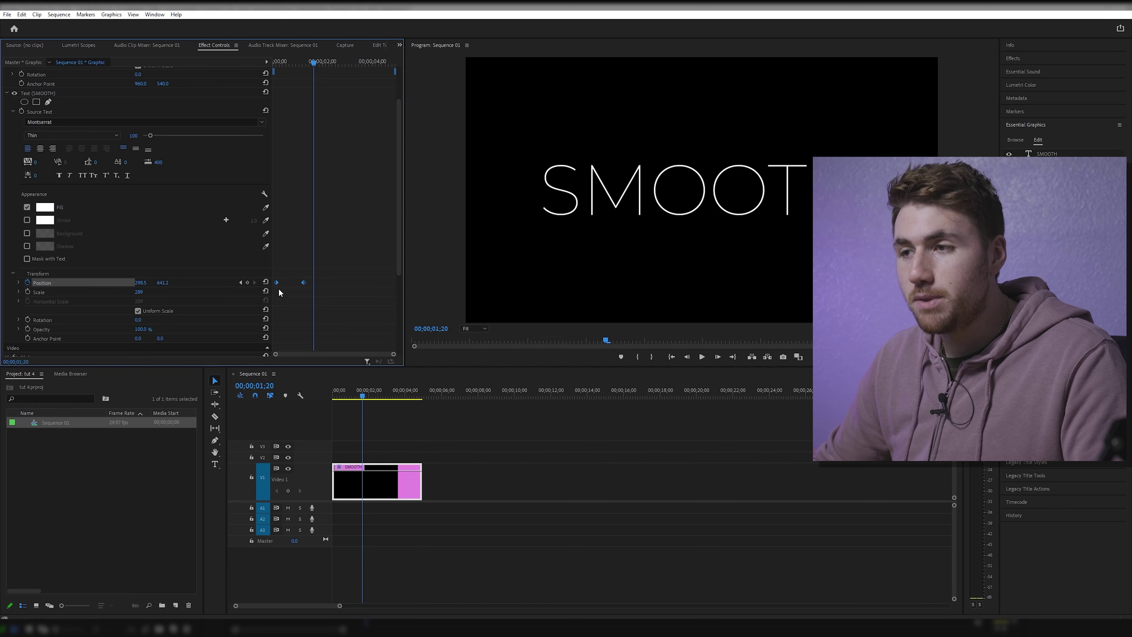
Apply Ease In and Ease Out to both Position keyframes, then deselect them
{"action": "right_click", "coordinate": [276, 286]}
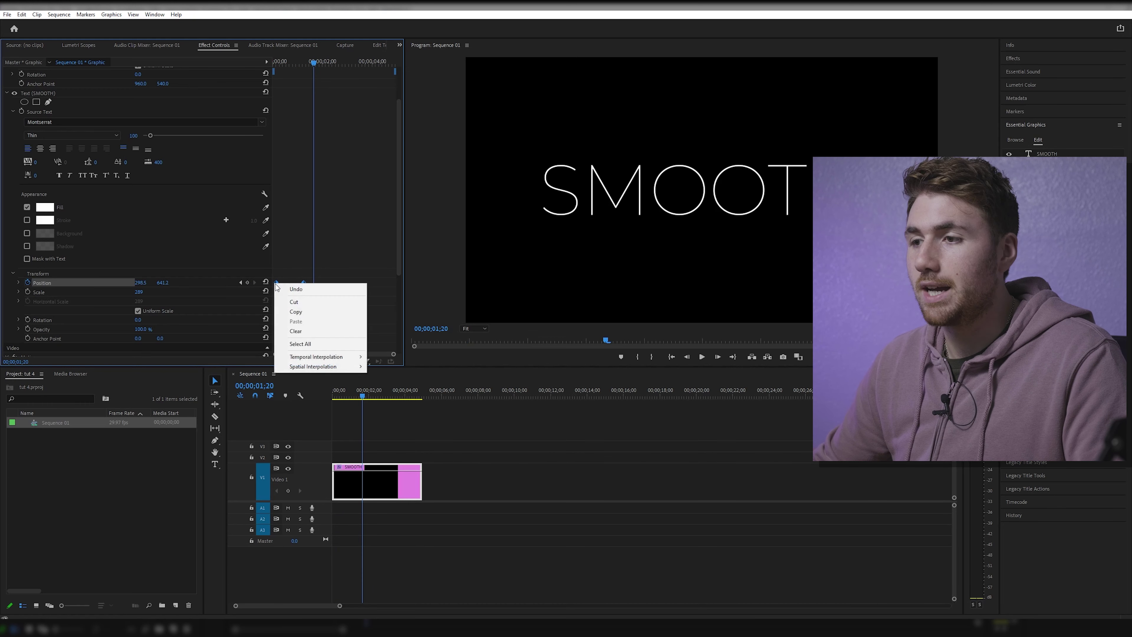
{"action": "mouse_move", "coordinate": [330, 357]}
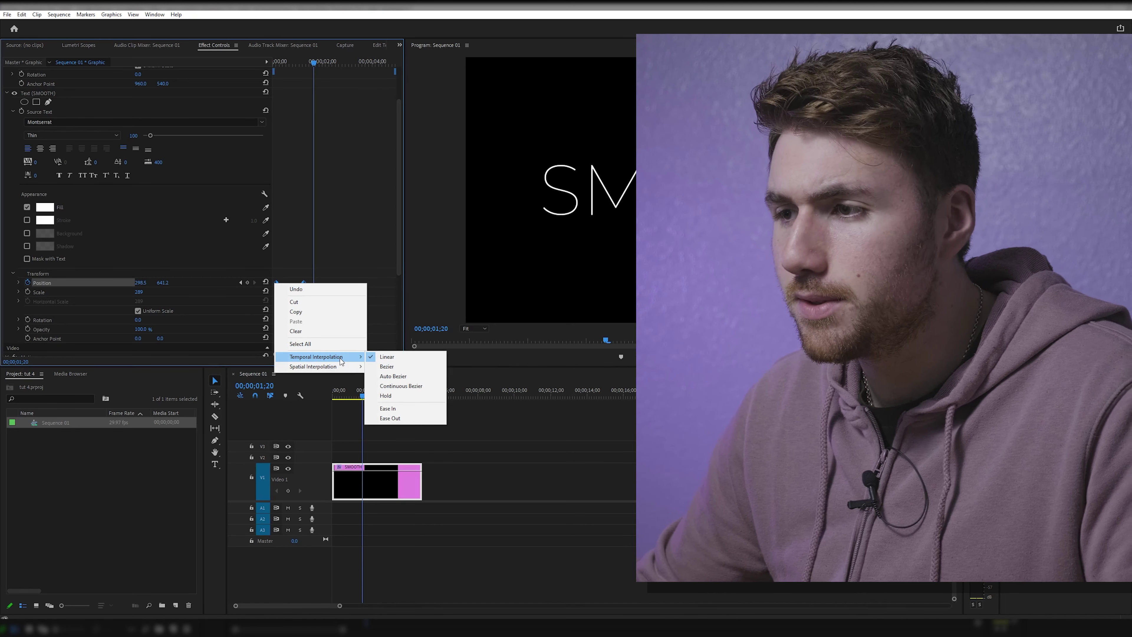
{"action": "left_click", "coordinate": [387, 408]}
{"action": "right_click", "coordinate": [305, 285]}
{"action": "mouse_move", "coordinate": [348, 354]}
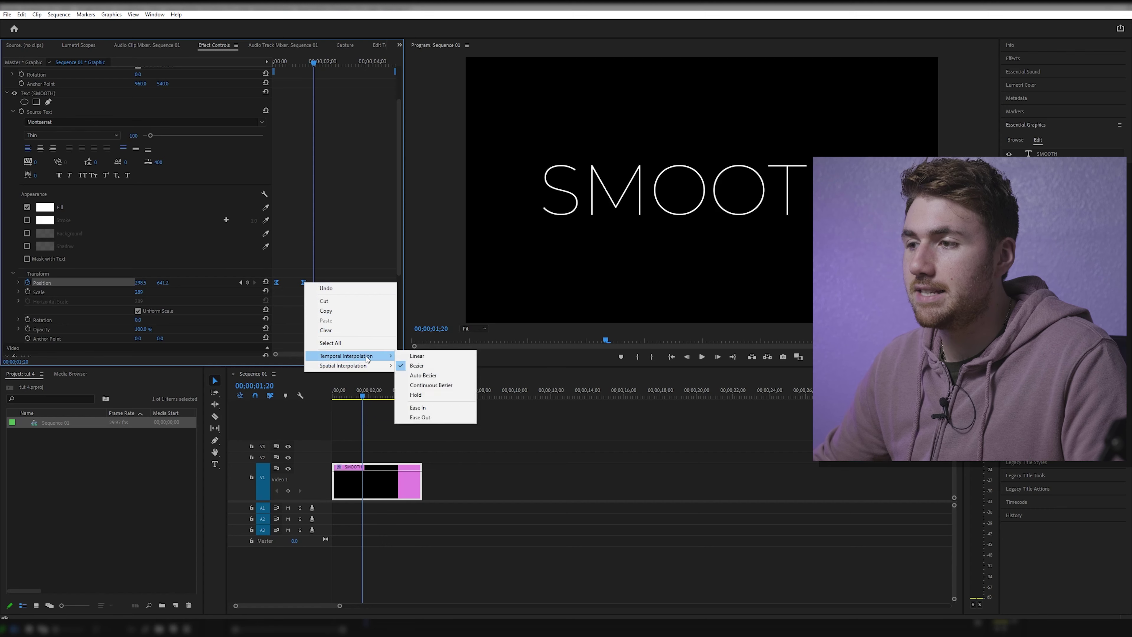
{"action": "left_click", "coordinate": [419, 420]}
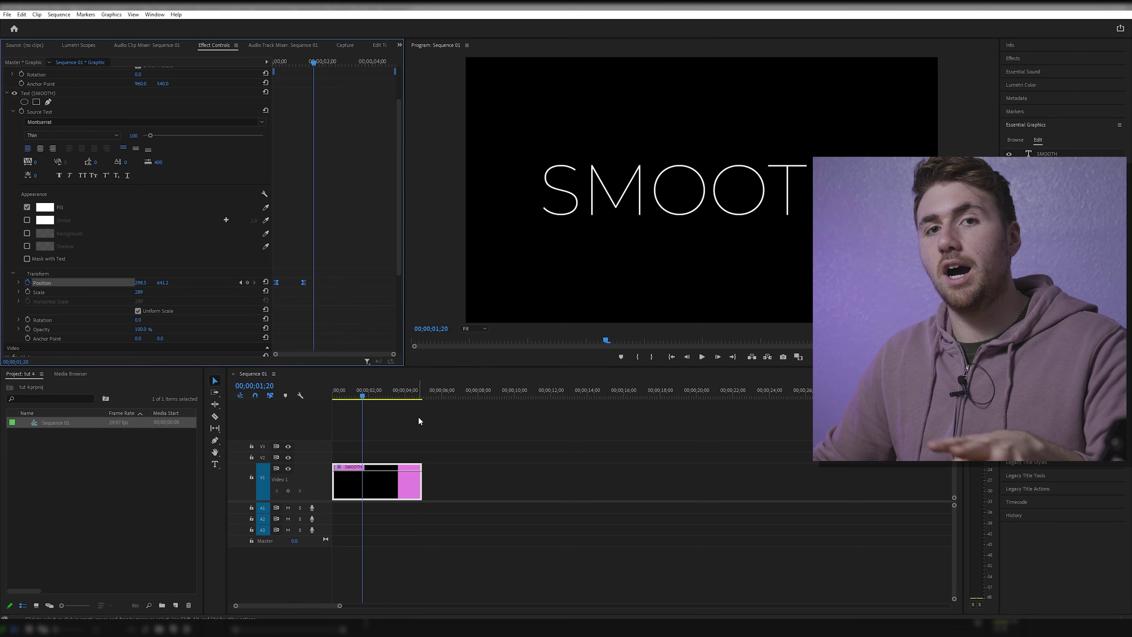
{"action": "right_click", "coordinate": [302, 279]}
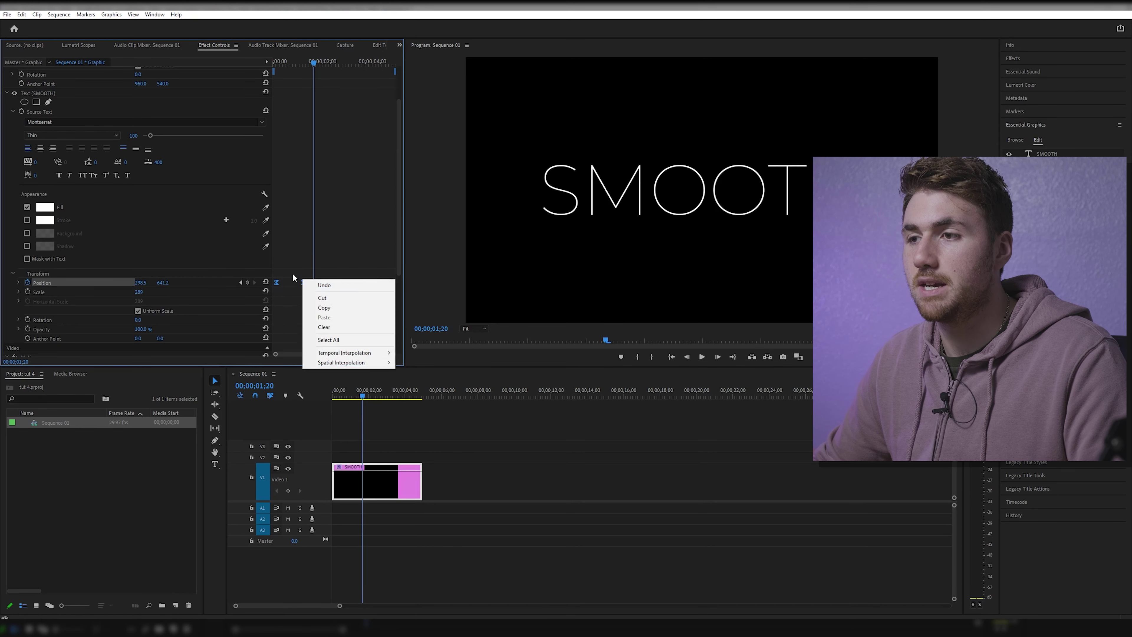
{"action": "left_click", "coordinate": [300, 280]}
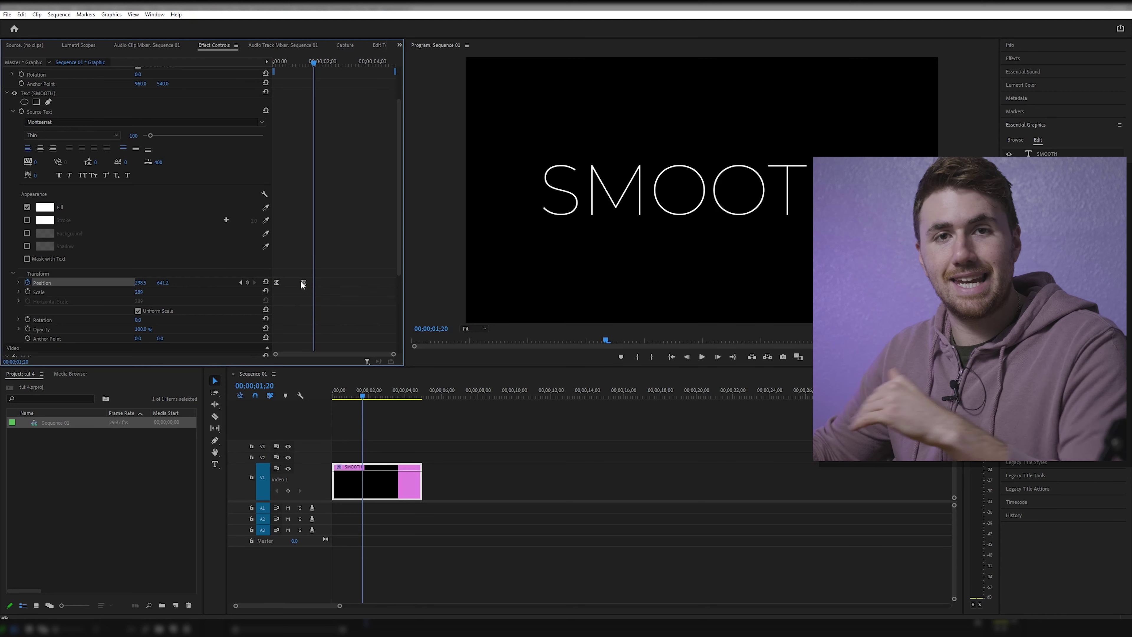
Show the Position velocity graph and set both keyframes to Bezier temporal interpolation
{"action": "left_click", "coordinate": [18, 282]}
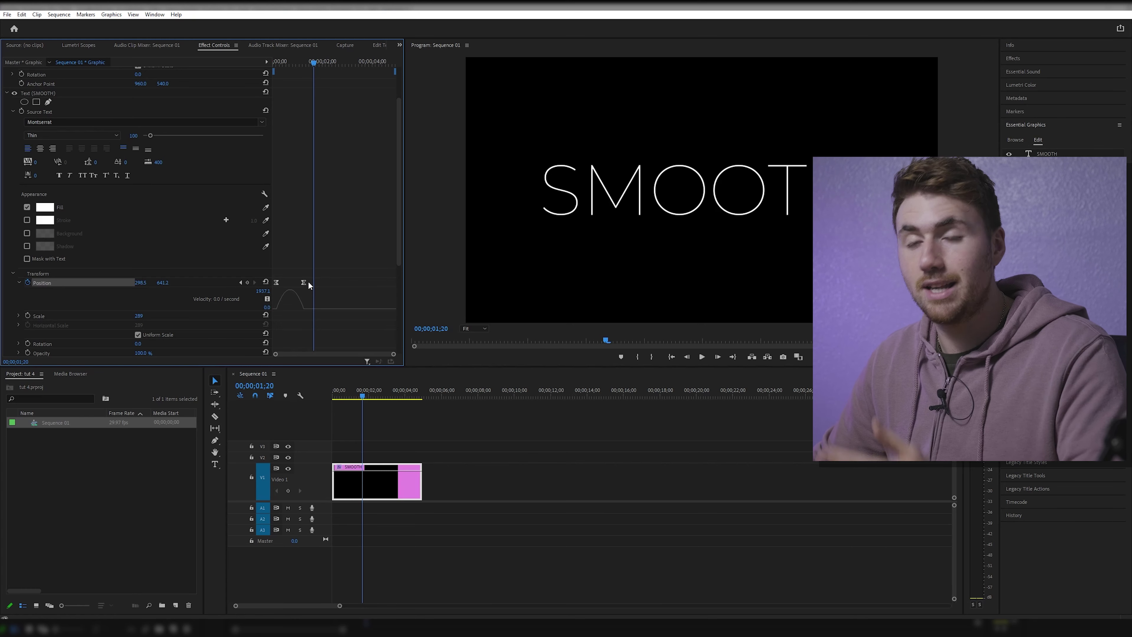
{"action": "left_click_drag", "start_coordinate": [325, 290], "coordinate": [273, 277]}
{"action": "right_click", "coordinate": [276, 282]}
{"action": "mouse_move", "coordinate": [331, 360]}
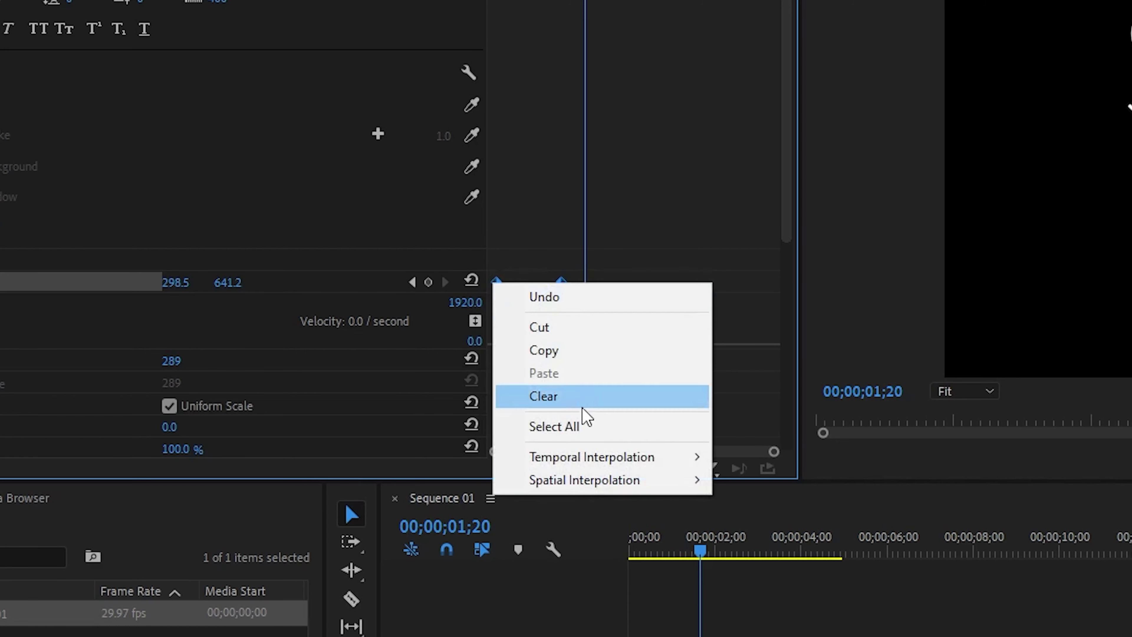
{"action": "left_click", "coordinate": [792, 525]}
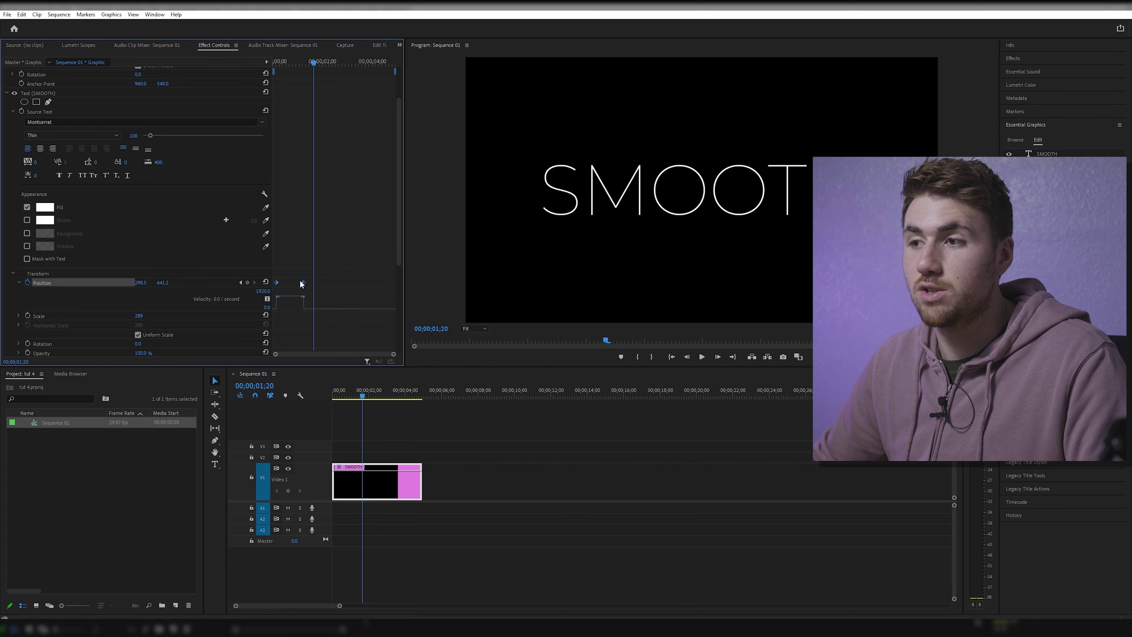
{"action": "left_click", "coordinate": [238, 281]}
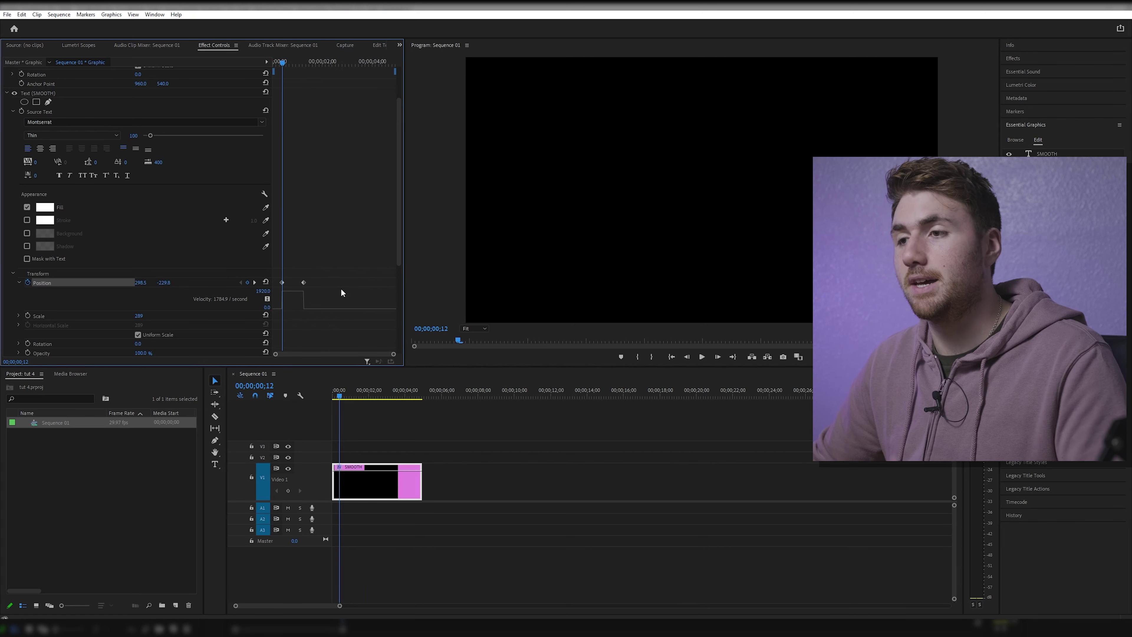
Apply Ease In and Ease Out to both Position keyframes for a bell-shaped velocity, then preview
{"action": "left_click_drag", "start_coordinate": [341, 292], "coordinate": [258, 275]}
{"action": "right_click", "coordinate": [303, 286]}
{"action": "mouse_move", "coordinate": [379, 355]}
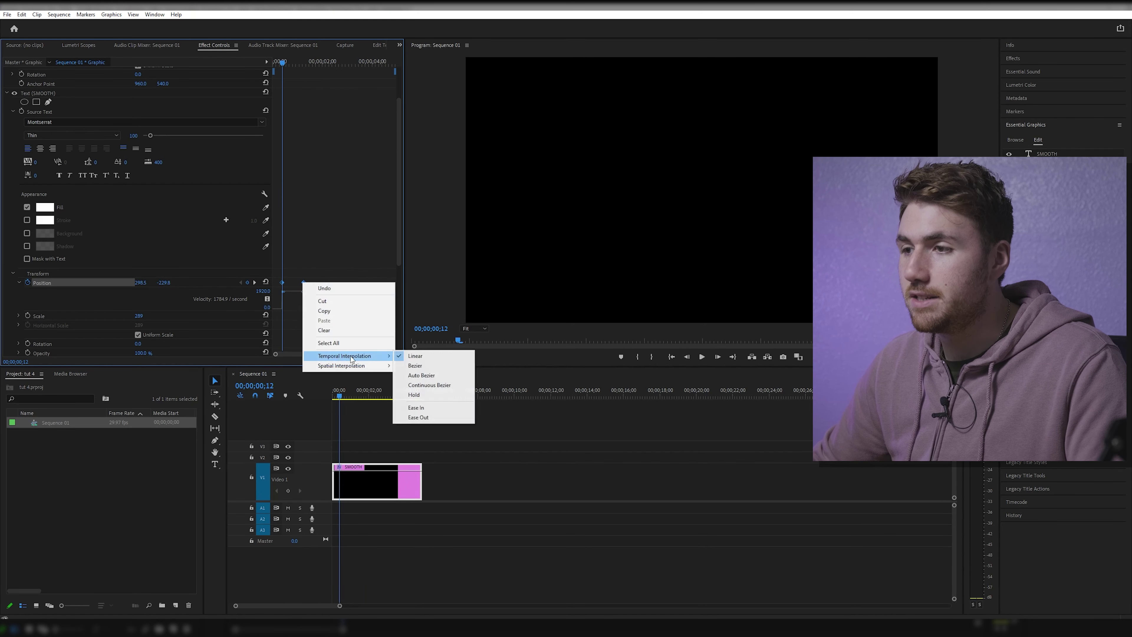
{"action": "left_click", "coordinate": [442, 413]}
{"action": "right_click", "coordinate": [301, 288]}
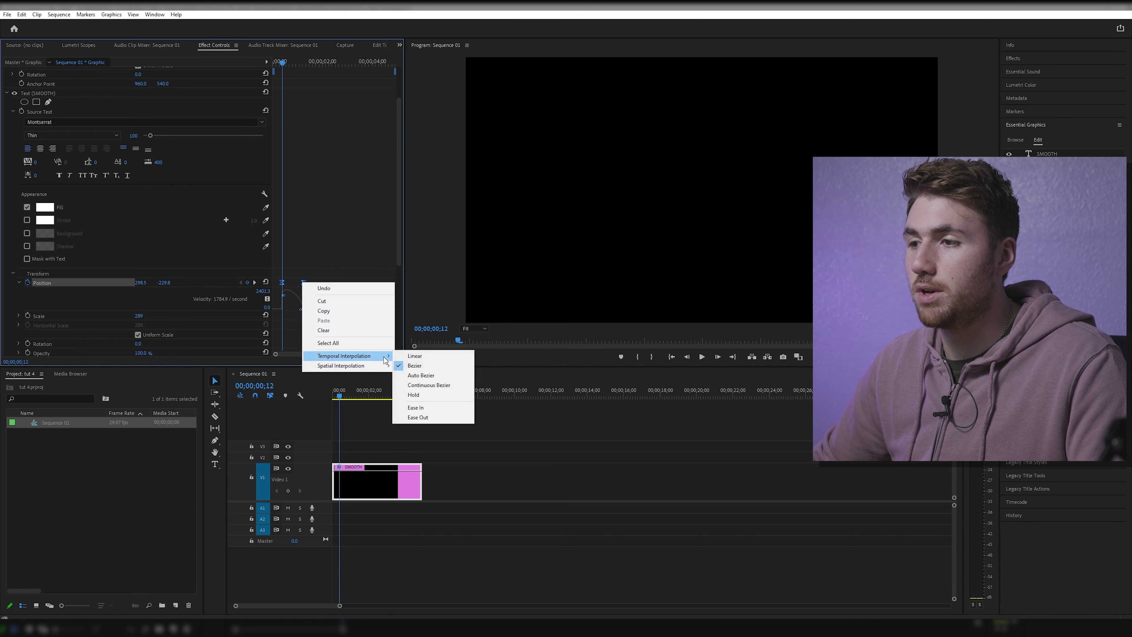
{"action": "left_click", "coordinate": [426, 418]}
{"action": "left_click_drag", "start_coordinate": [281, 63], "coordinate": [274, 62]}
{"action": "key", "text": "space"}
{"action": "key", "text": "space"}
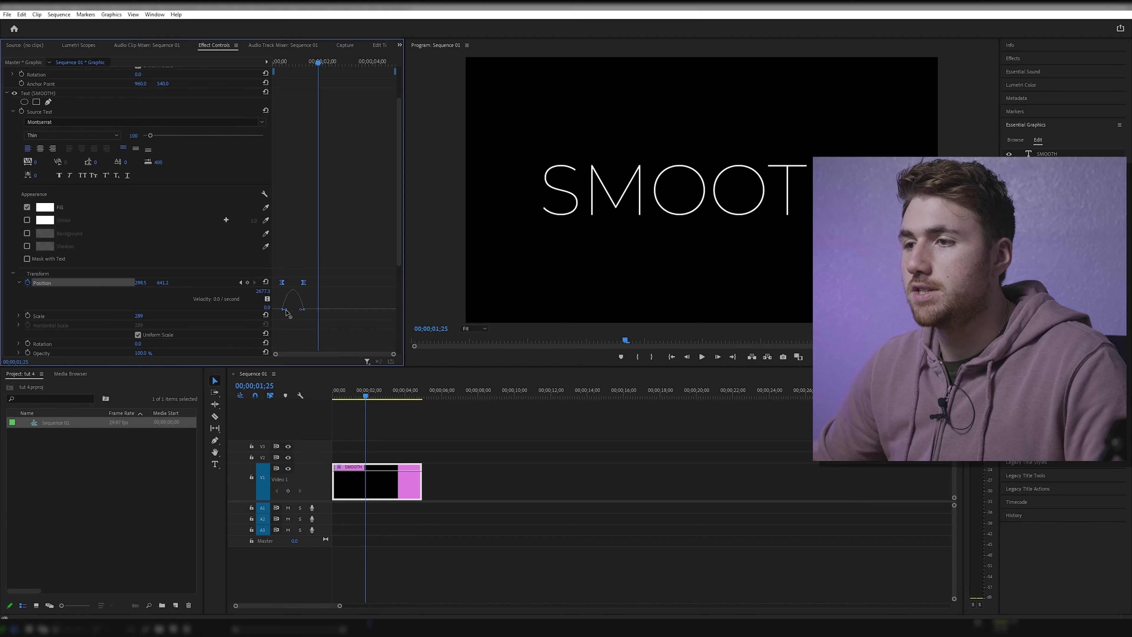
Drag the velocity handle to sharpen the entrance peak and replay the slide-in
{"action": "left_click_drag", "start_coordinate": [287, 312], "coordinate": [293, 313]}
{"action": "left_click", "coordinate": [290, 59]}
{"action": "key", "text": "space"}
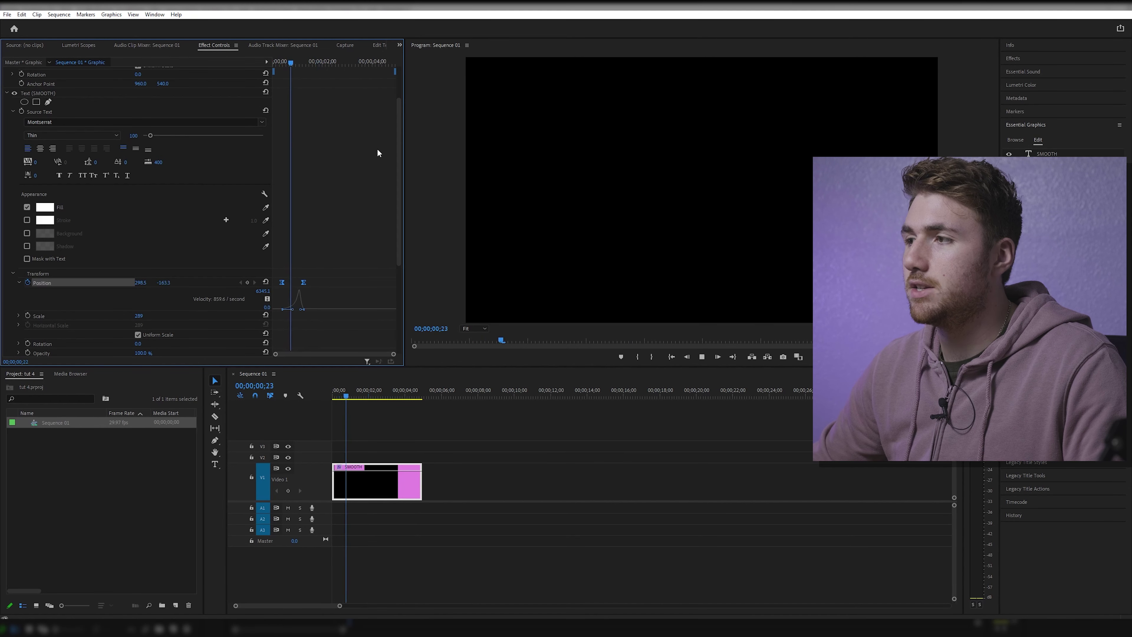
{"action": "left_click", "coordinate": [292, 60]}
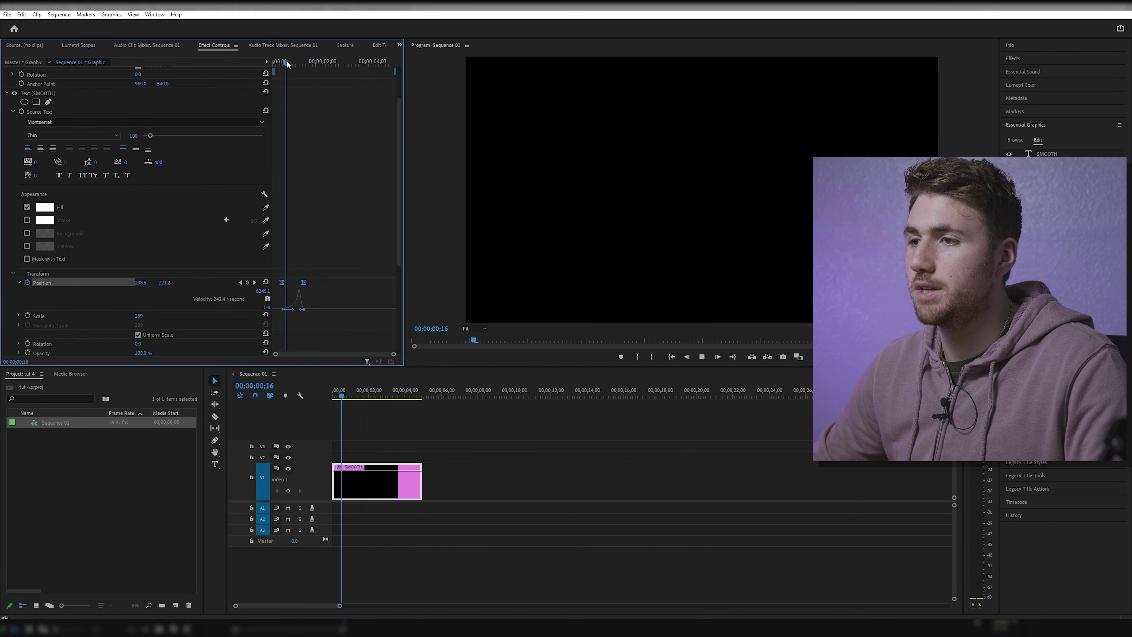
{"action": "left_click", "coordinate": [355, 63]}
Add Position keyframes at 03;20 and 04;08 sliding SMOOTH down out of frame, then play
{"action": "left_click", "coordinate": [364, 62]}
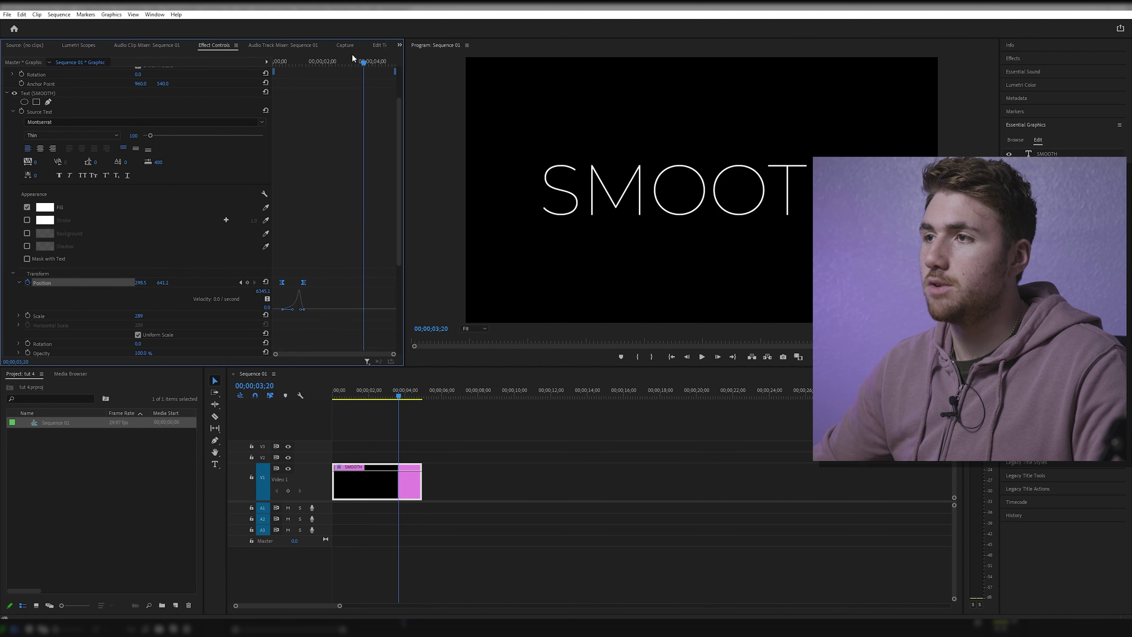
{"action": "left_click", "coordinate": [248, 283]}
{"action": "key", "text": "space"}
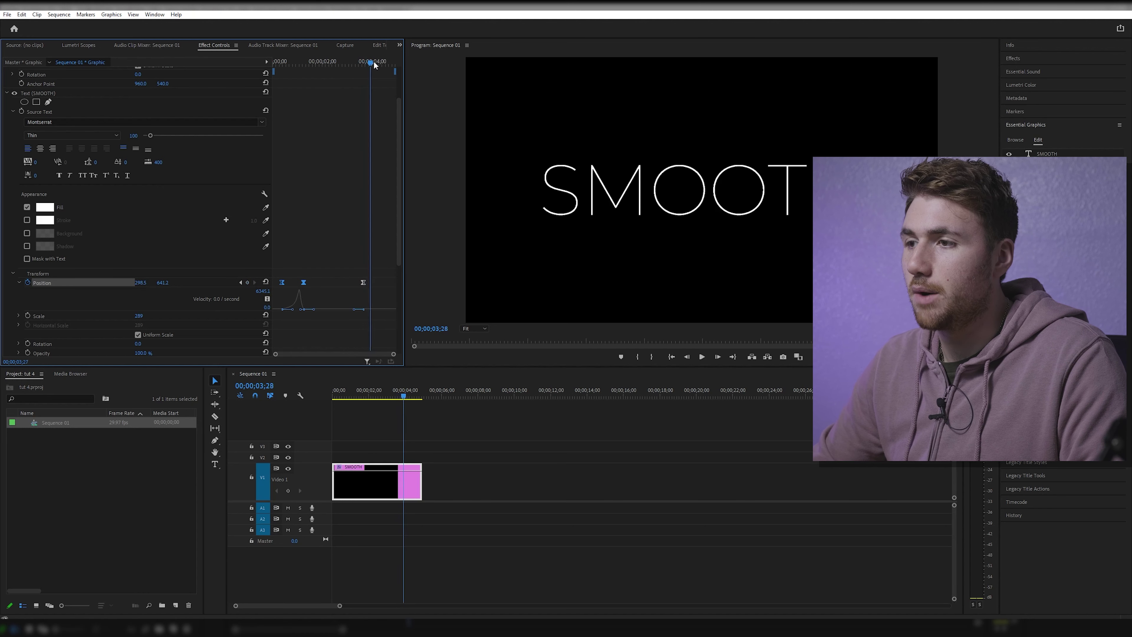
{"action": "key", "text": "space"}
{"action": "left_click_drag", "start_coordinate": [162, 282], "coordinate": [167, 282]}
{"action": "left_click_drag", "start_coordinate": [379, 62], "coordinate": [281, 63]}
{"action": "key", "text": "space"}
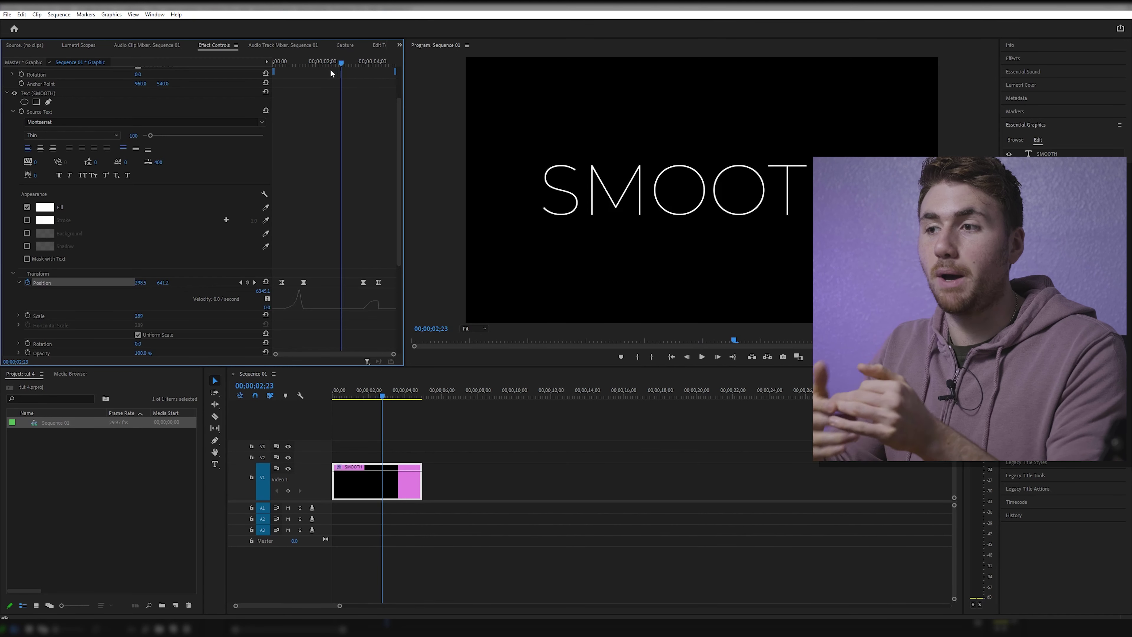
{"action": "right_click", "coordinate": [304, 282]}
{"action": "mouse_move", "coordinate": [358, 359]}
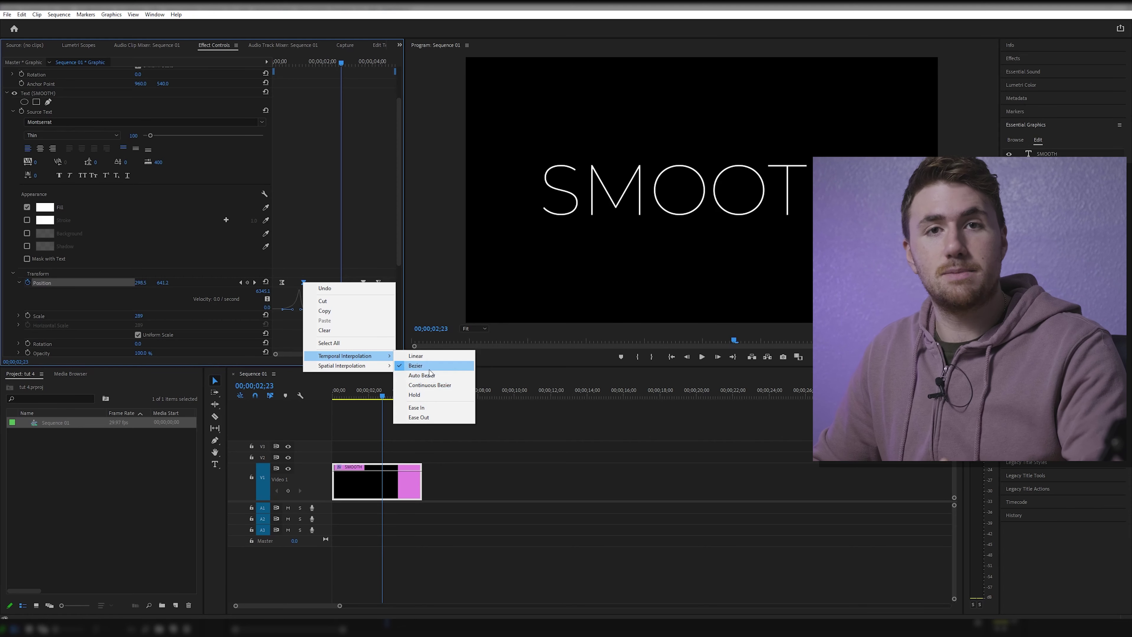
{"action": "left_click", "coordinate": [335, 254]}
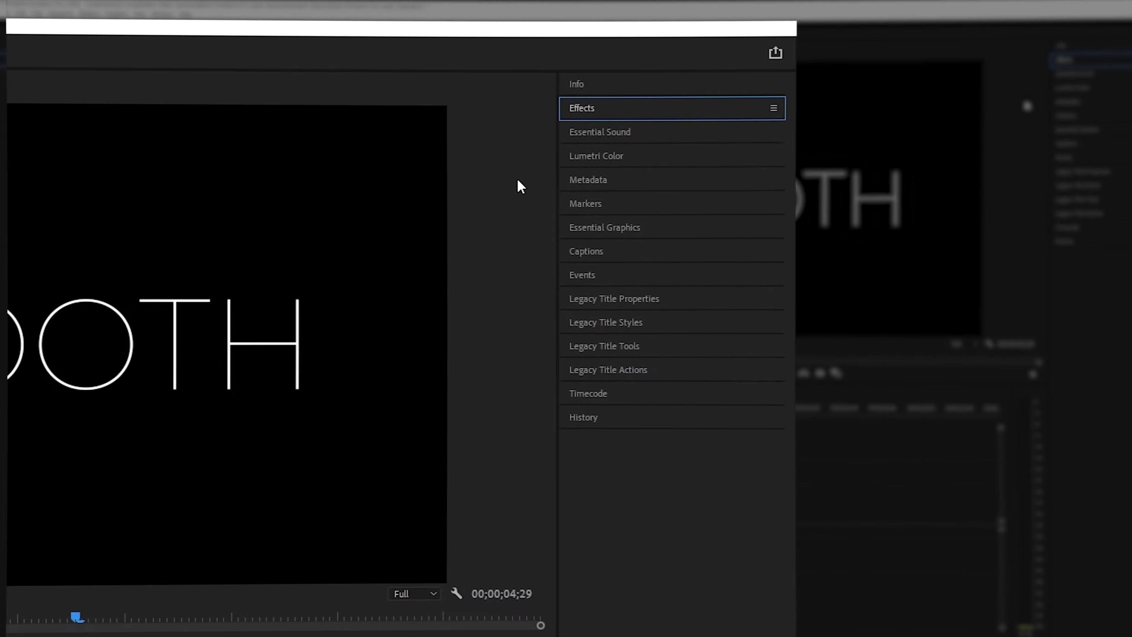
Search Effects for 'transform' and drop the Transform effect onto the SMOOTH clip
{"action": "left_click", "coordinate": [583, 111]}
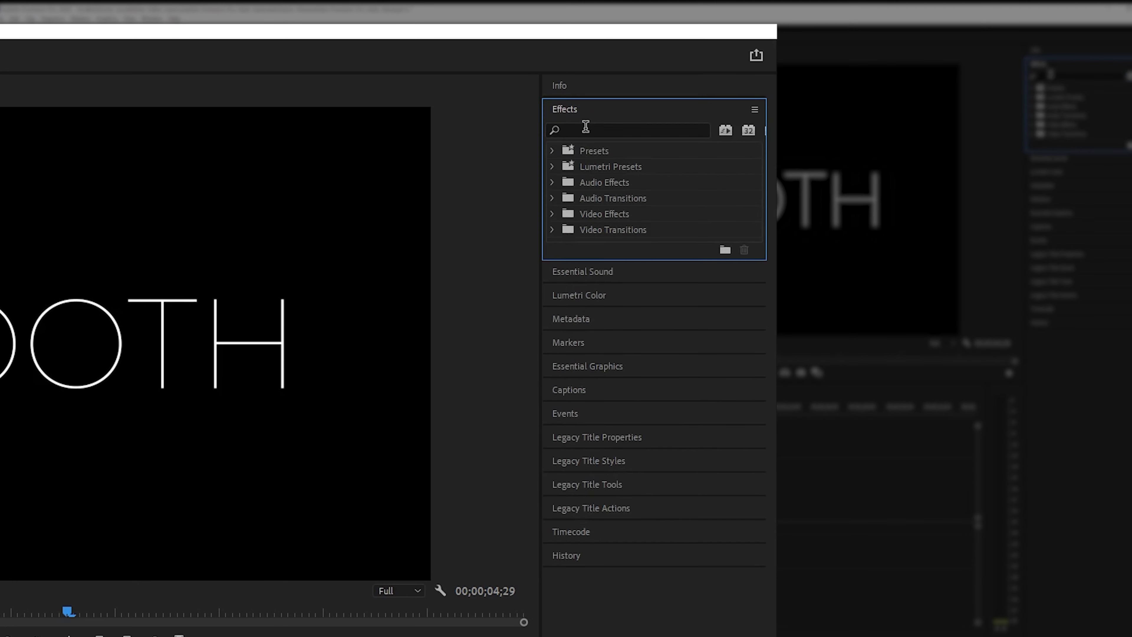
{"action": "left_click", "coordinate": [586, 129]}
{"action": "type", "text": "transform"}
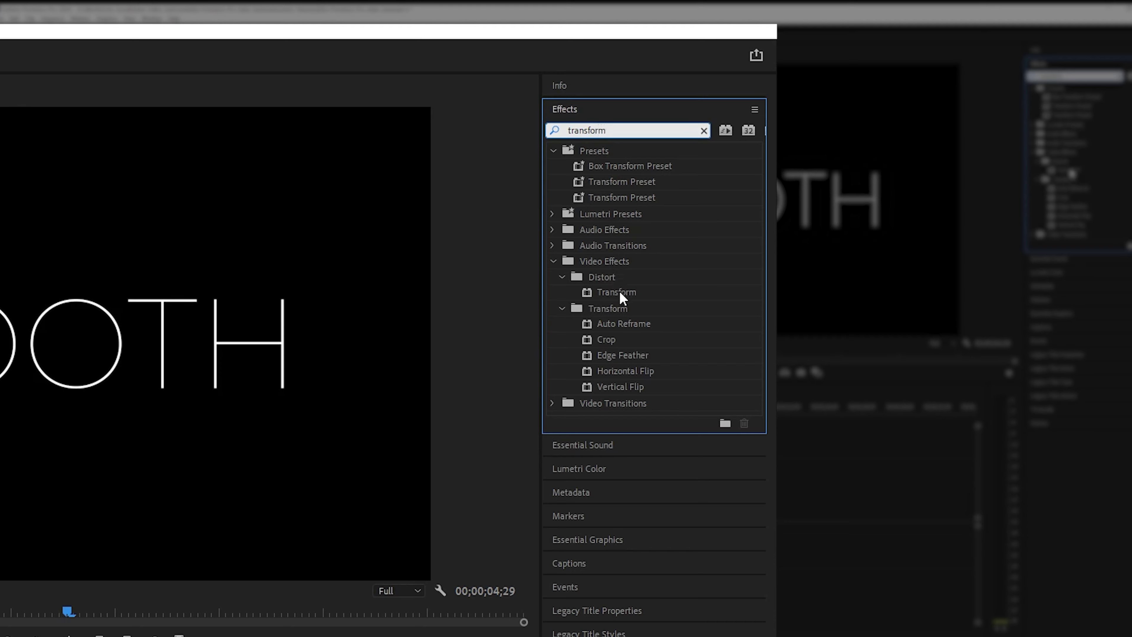
{"action": "left_click_drag", "start_coordinate": [622, 298], "coordinate": [391, 423]}
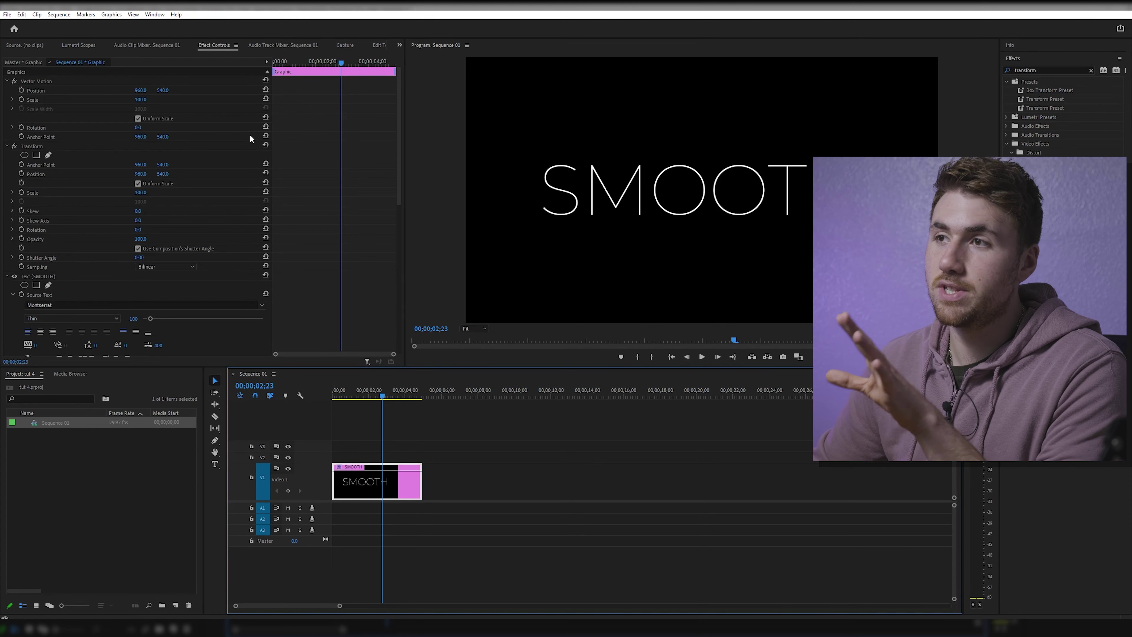
{"action": "left_click", "coordinate": [26, 143]}
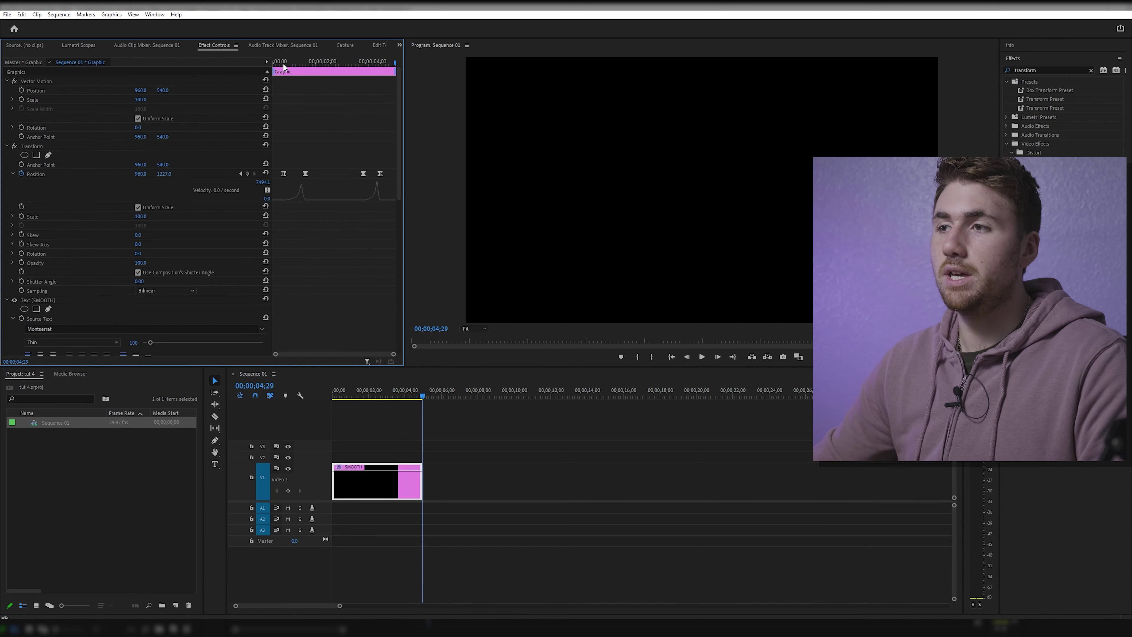
Reselect the SMOOTH clip at 00;00;00;12 and play back its Transform slide-in
{"action": "left_click", "coordinate": [282, 66]}
{"action": "left_click", "coordinate": [394, 443]}
{"action": "left_click", "coordinate": [385, 476]}
{"action": "key", "text": "space"}
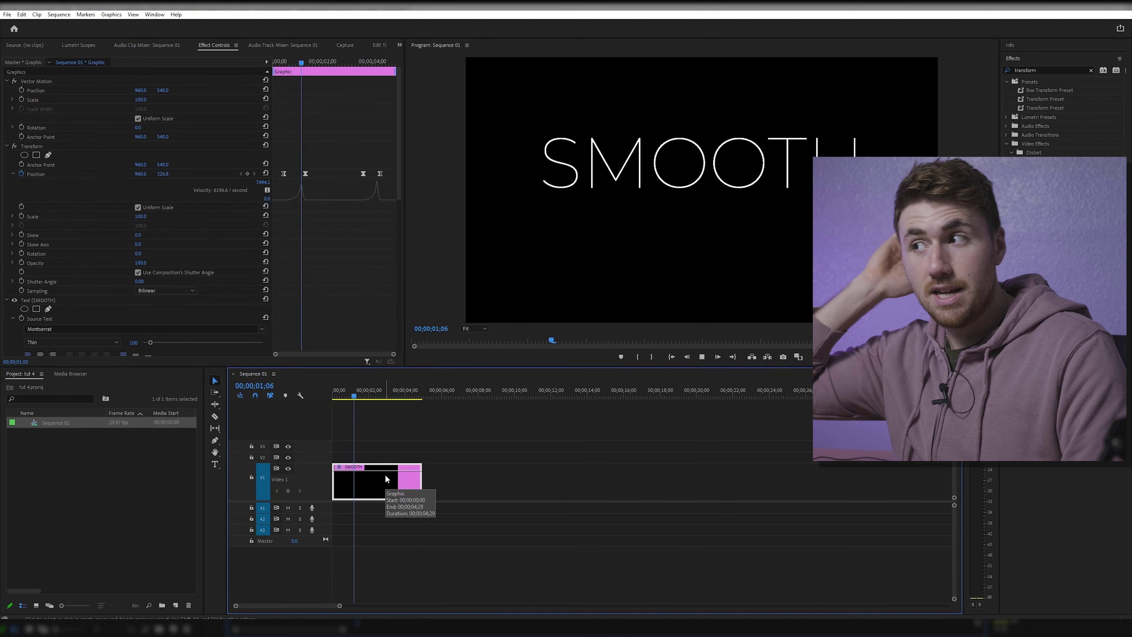
{"action": "key", "text": "space"}
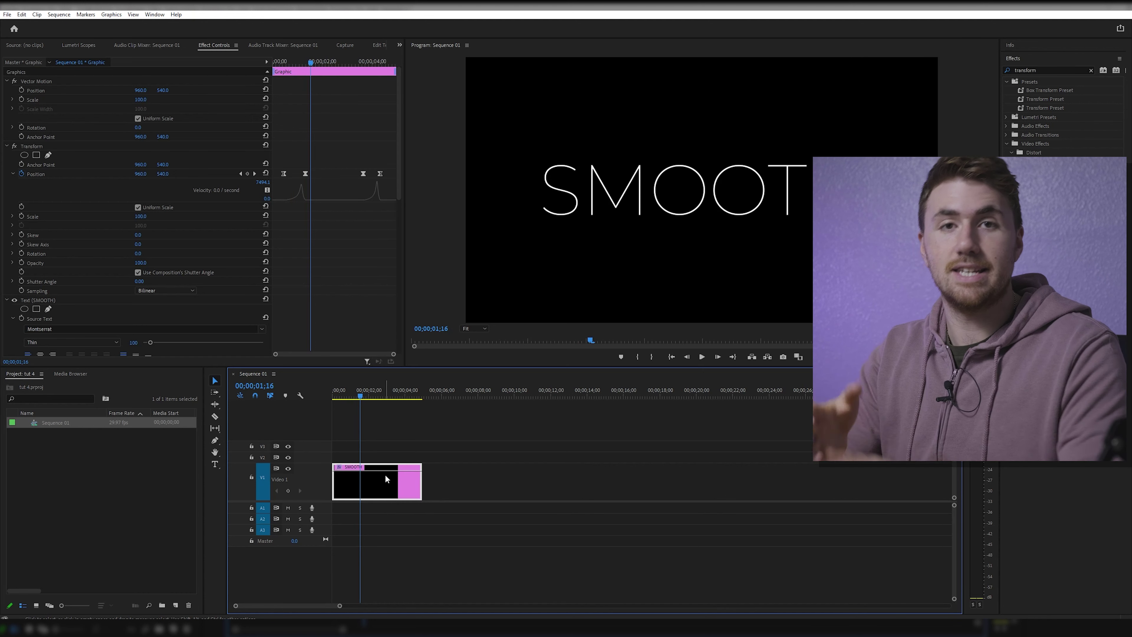
Scale SMOOTH down to 43 and replay the slide-in from the start
{"action": "left_click_drag", "start_coordinate": [145, 98], "coordinate": [120, 98]}
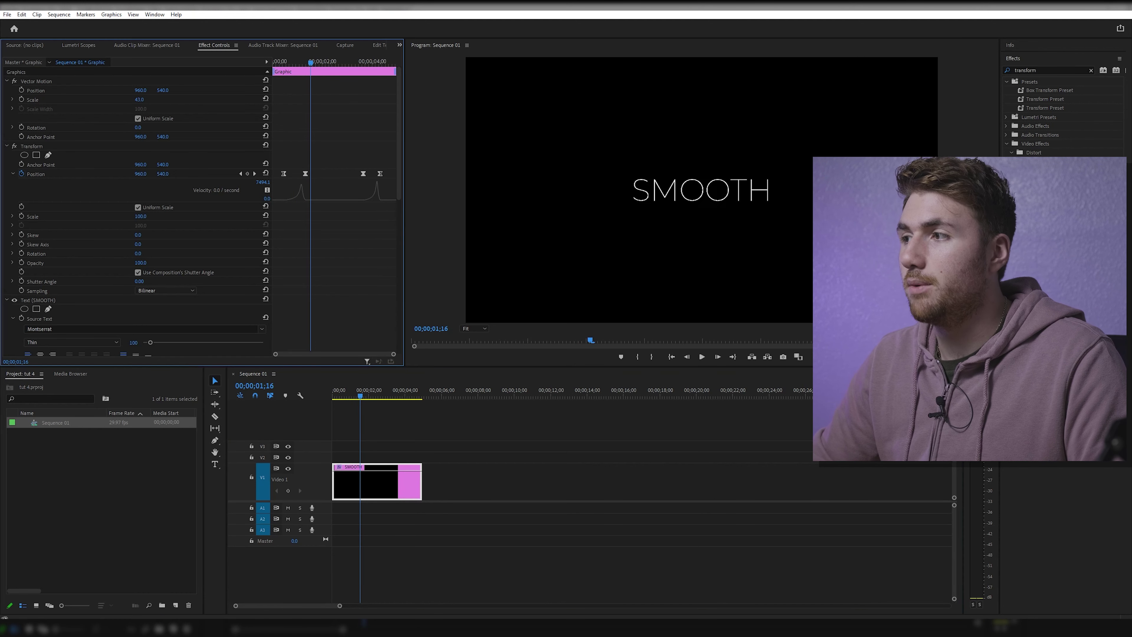
{"action": "left_click", "coordinate": [280, 64]}
{"action": "key", "text": "space"}
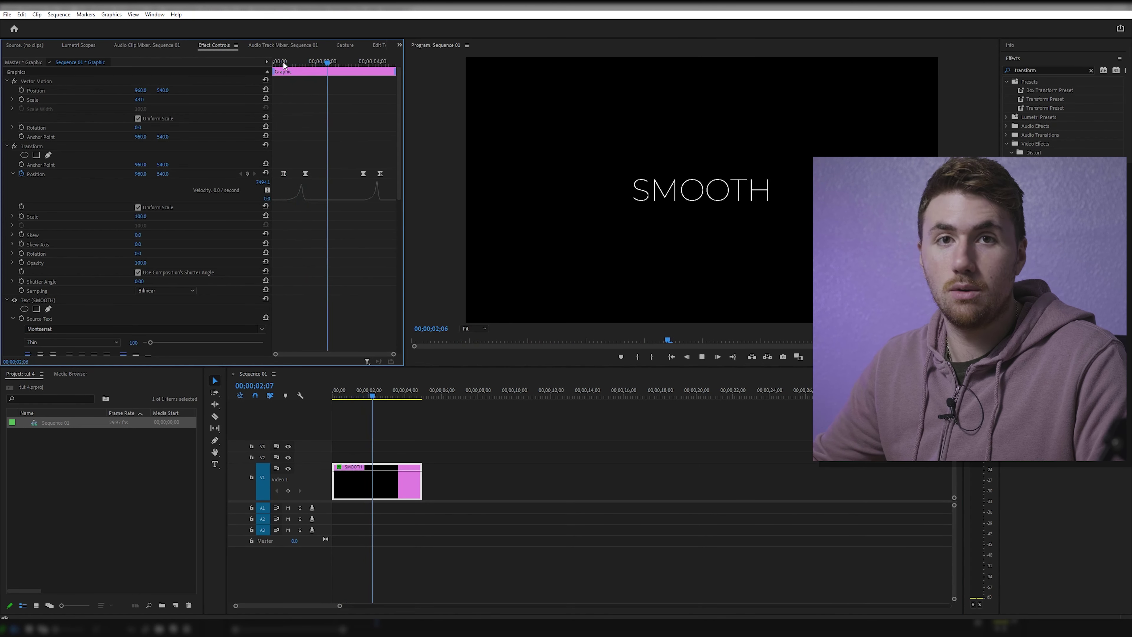
{"action": "left_click", "coordinate": [283, 63]}
{"action": "key", "text": "space"}
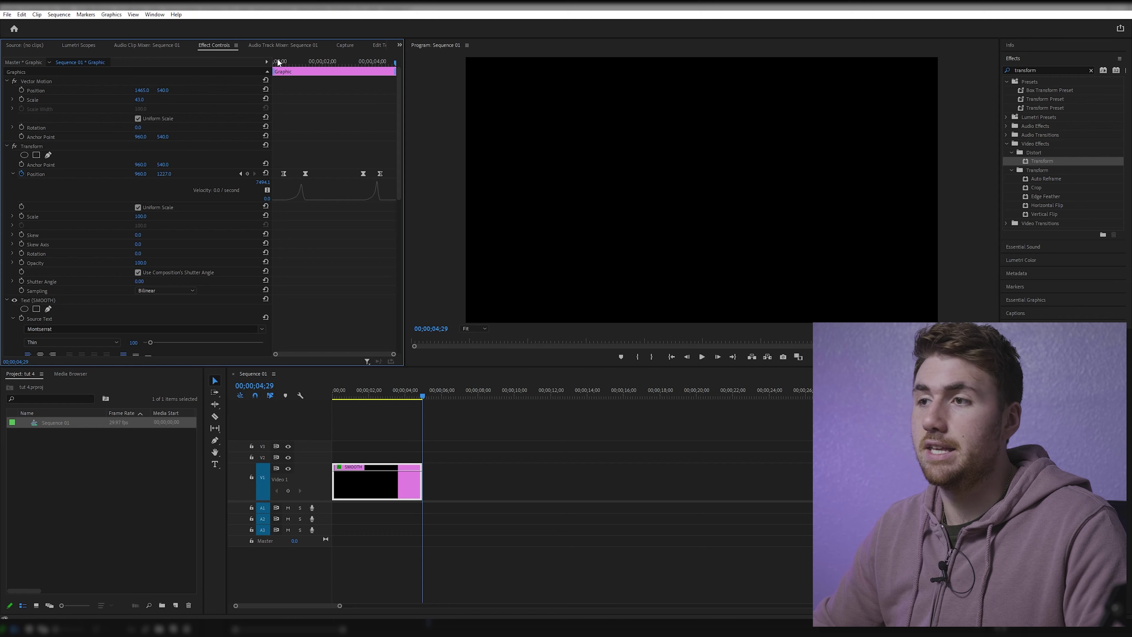
{"action": "key", "text": "space"}
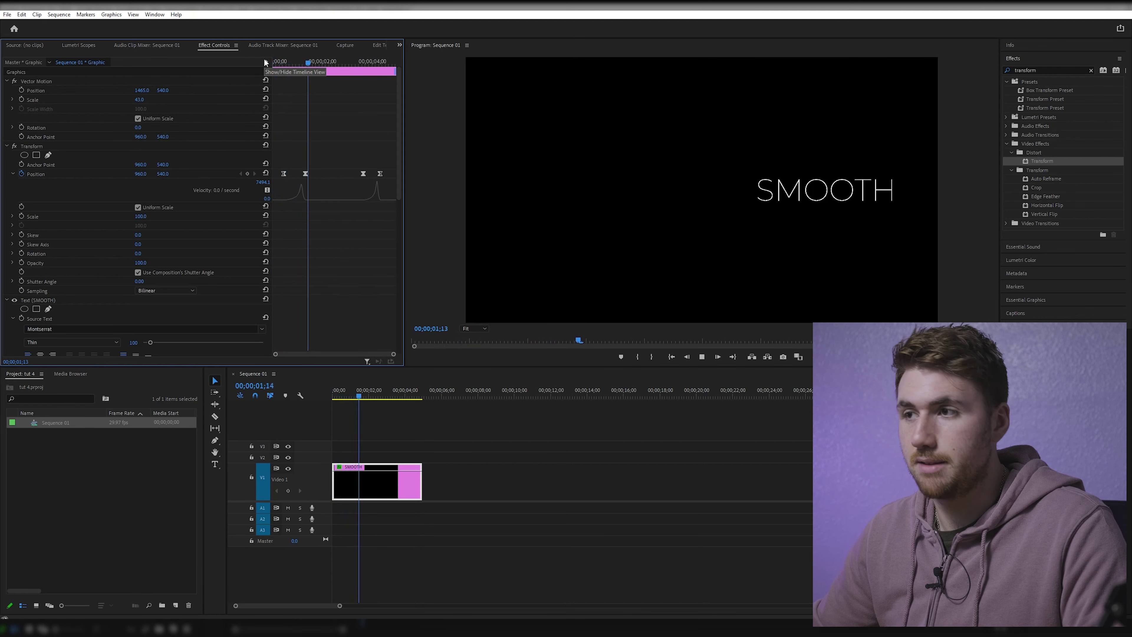
{"action": "left_click", "coordinate": [295, 63]}
{"action": "key", "text": "space"}
{"action": "key", "text": "space"}
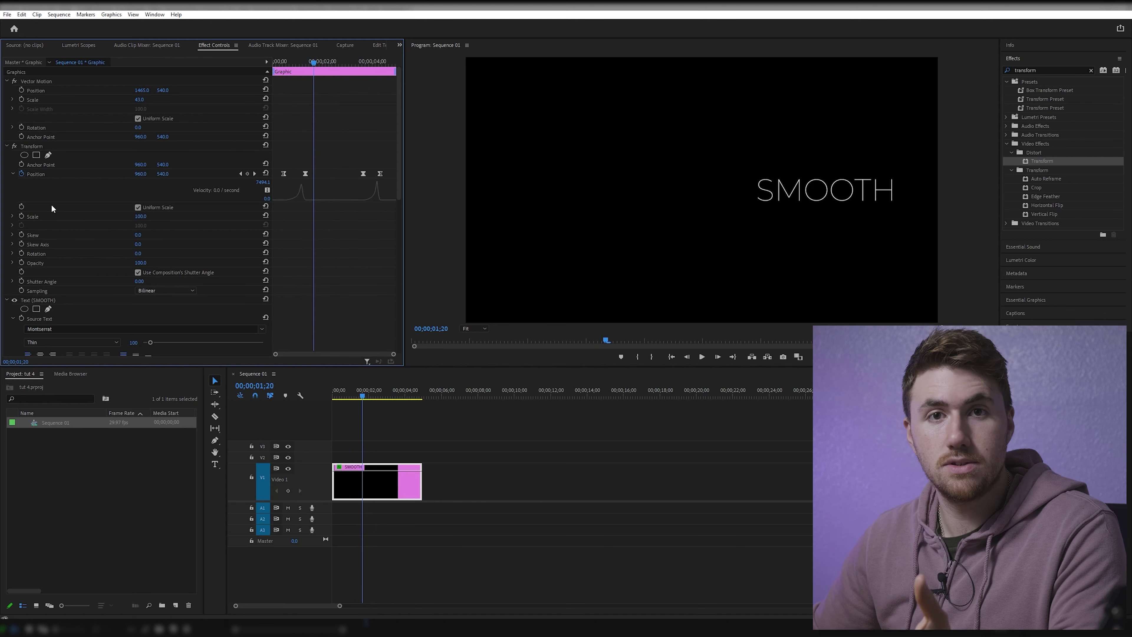
{"action": "left_click_drag", "start_coordinate": [300, 63], "coordinate": [303, 72]}
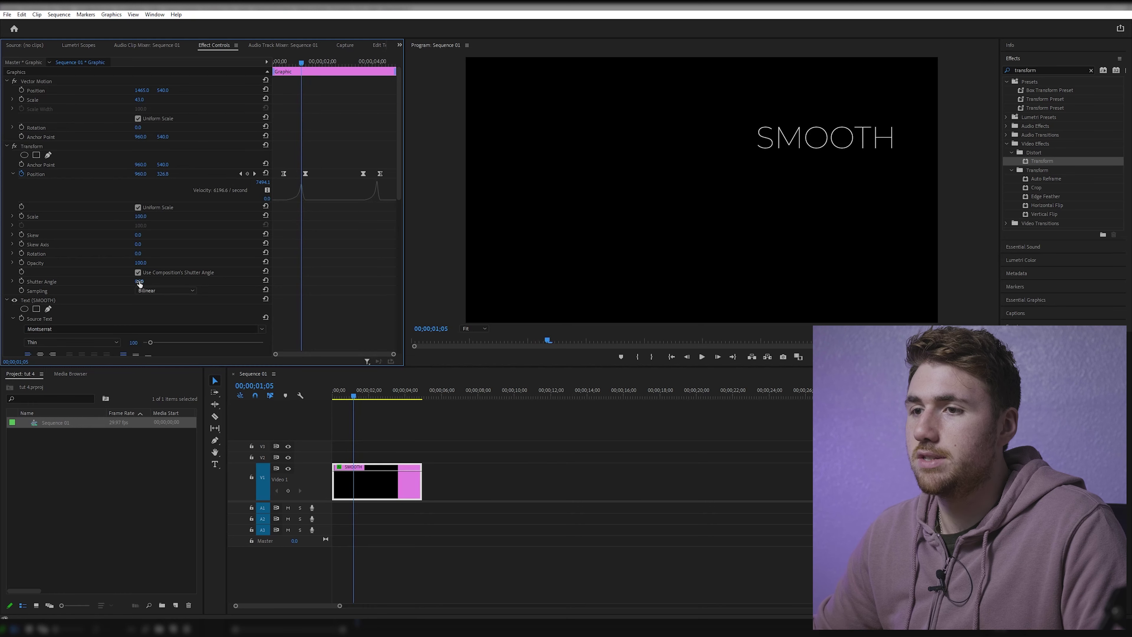
Raise the Transform Shutter Angle to about 270 and scrub back to see the blur
{"action": "left_click_drag", "start_coordinate": [140, 281], "coordinate": [218, 281]}
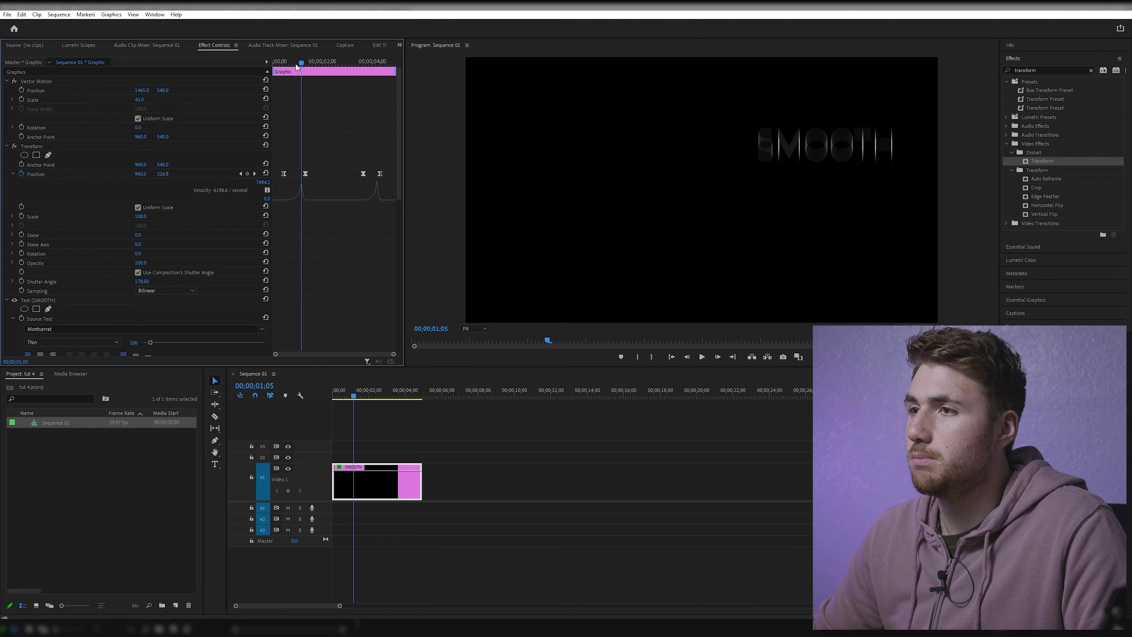
{"action": "left_click_drag", "start_coordinate": [297, 67], "coordinate": [287, 67]}
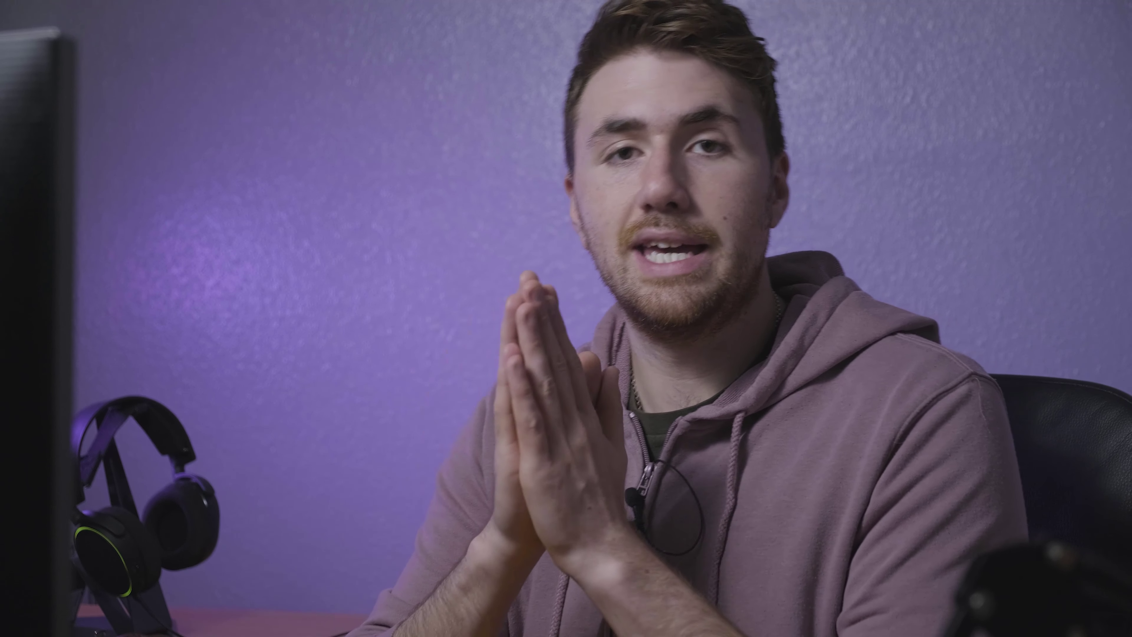